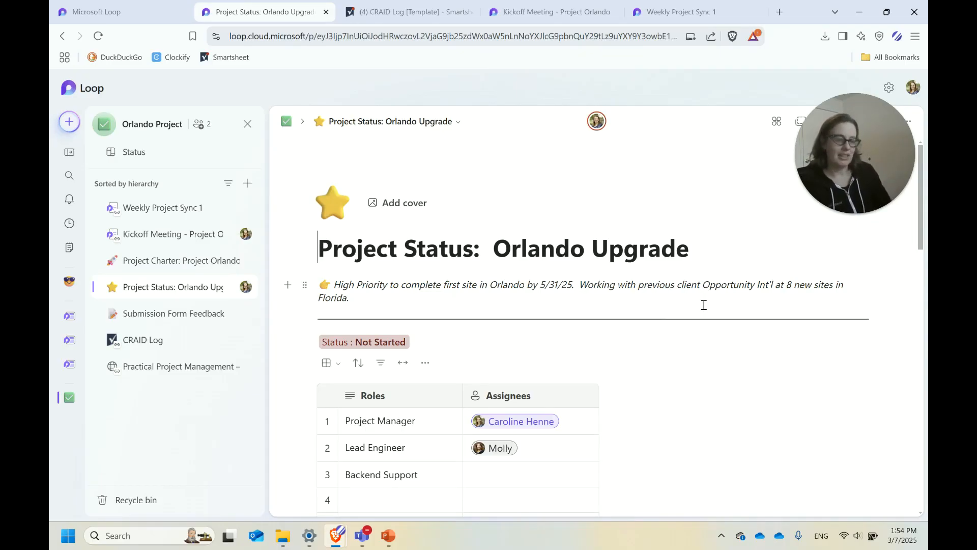
scroll(711, 309, "down", 2)
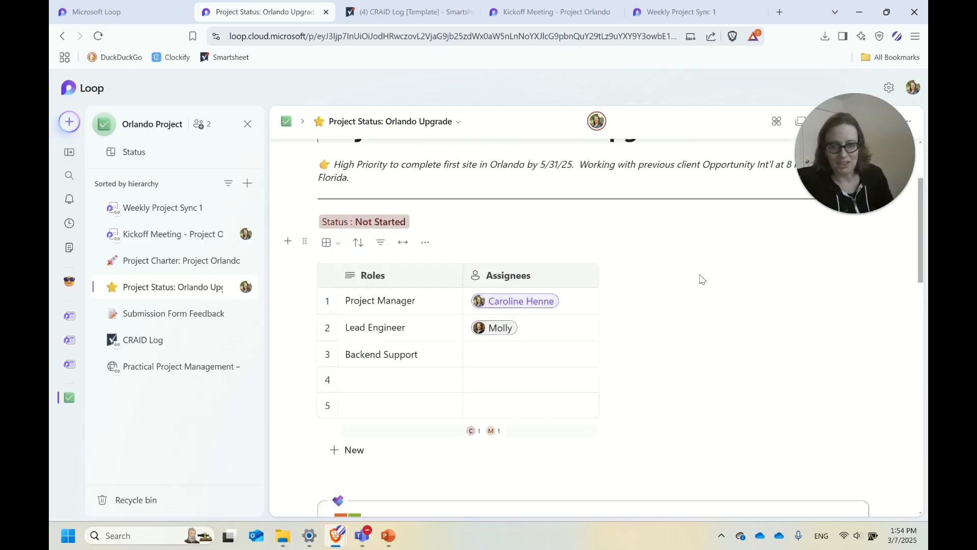
scroll(702, 282, "up", 1)
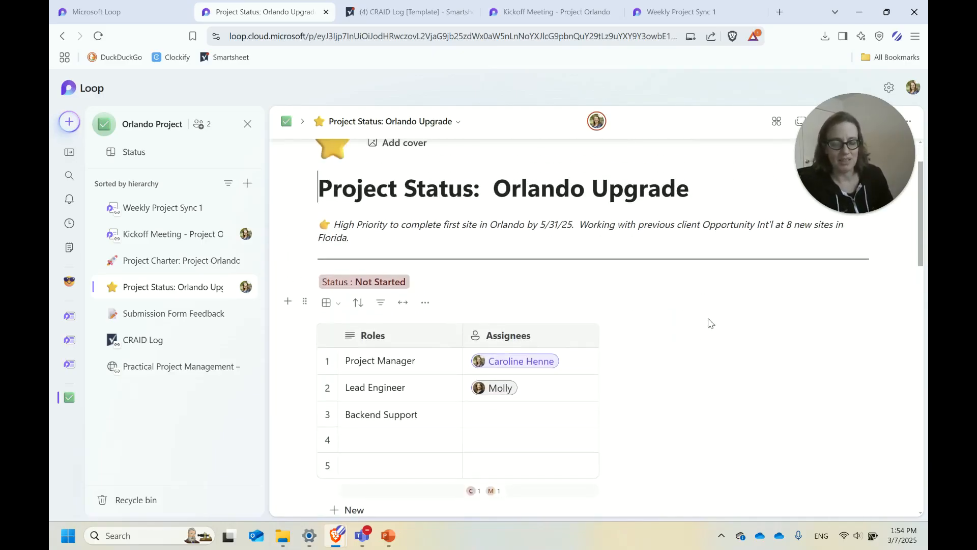
scroll(715, 350, "down", 2)
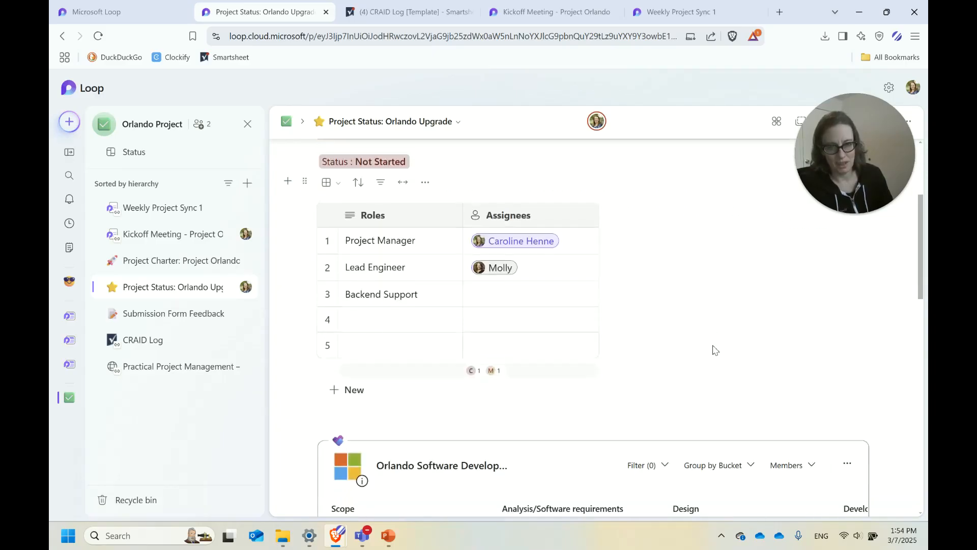
scroll(714, 350, "up", 1)
scroll(715, 351, "up", 1)
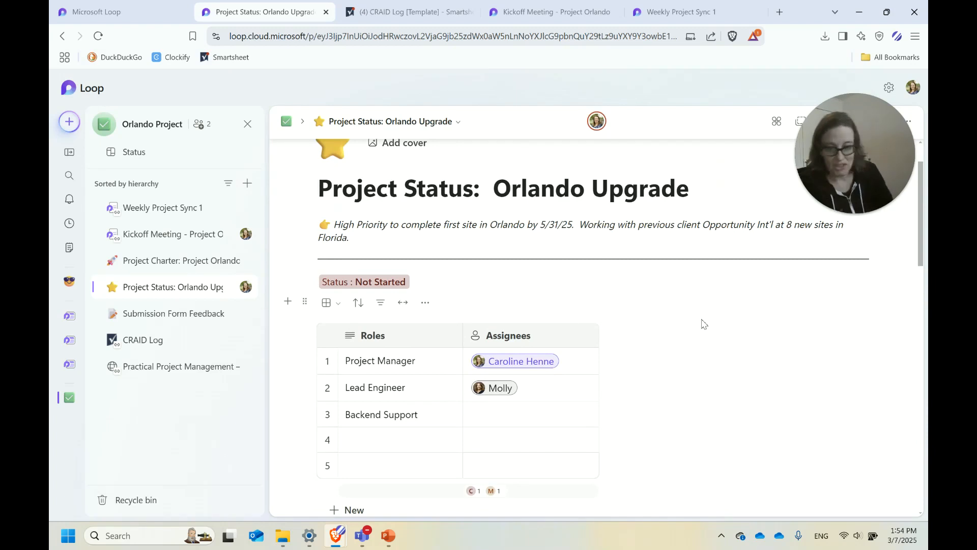
- Switch to Teams and view the Orlando Software Development plan in Planner as a grid
left_click(368, 532)
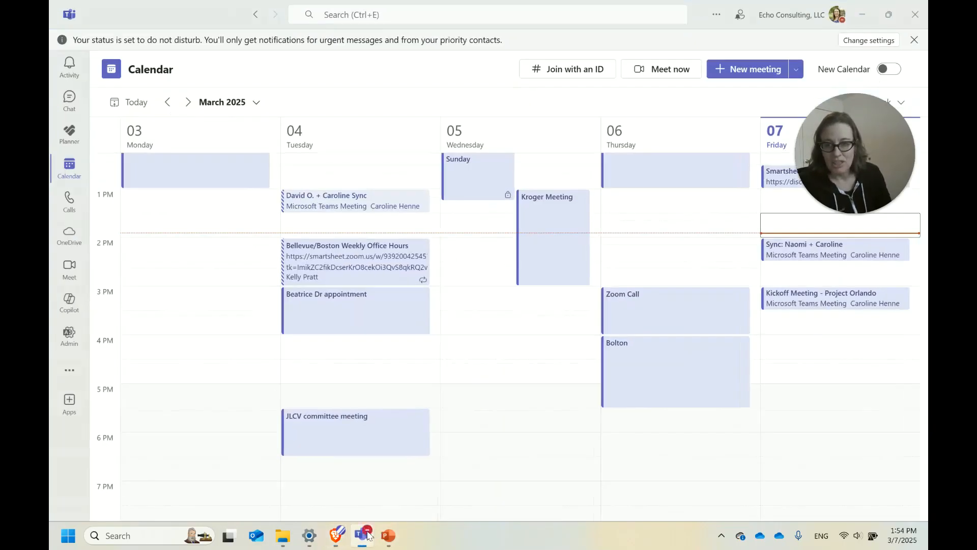
left_click(68, 138)
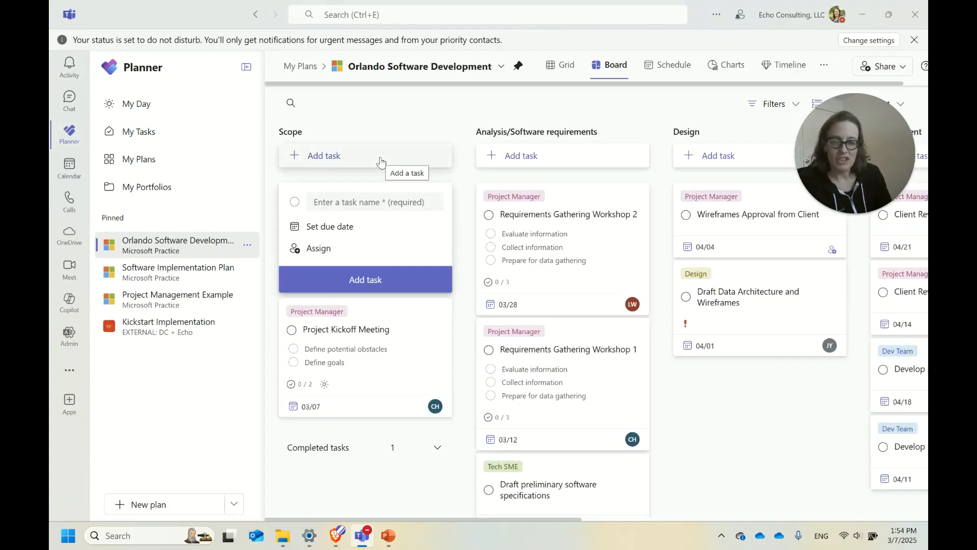
left_click_drag(842, 143, 180, 408)
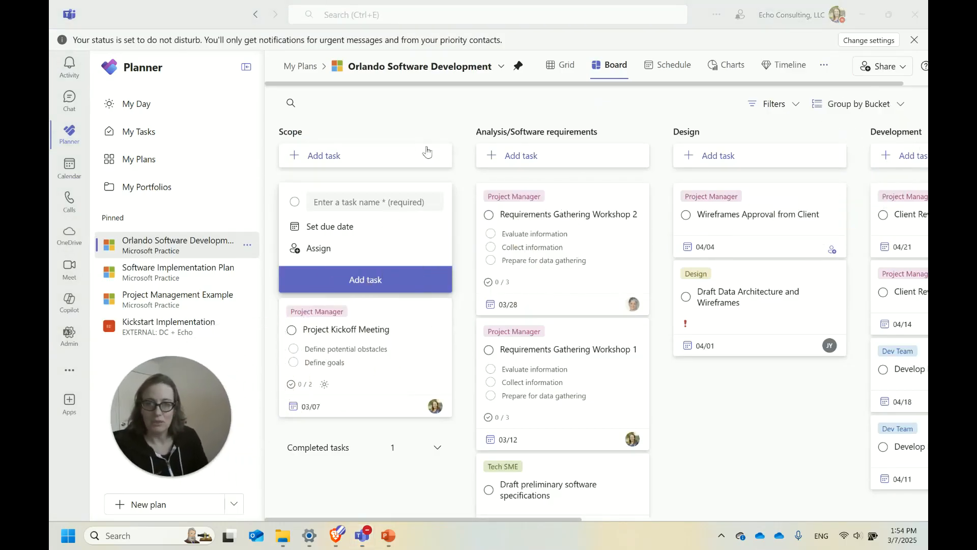
left_click(560, 65)
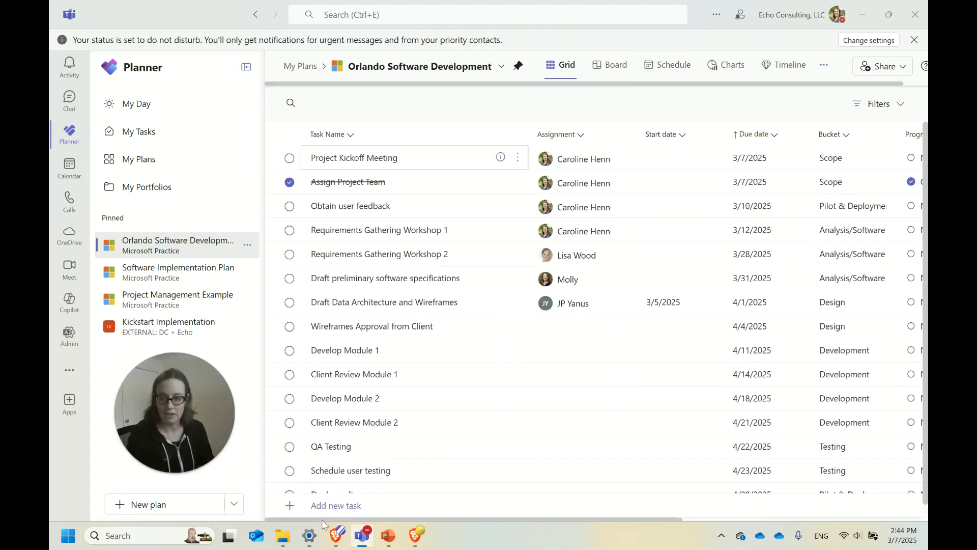
- Switch back to the Project Status: Orlando Upgrade page in Loop and go to the empty line below the roles table
mouse_move(336, 541)
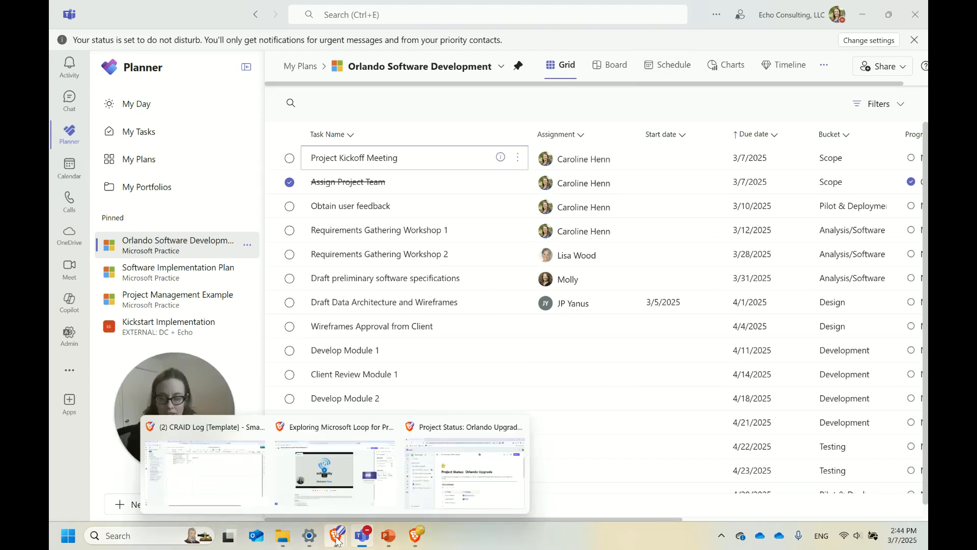
left_click(522, 473)
scroll(643, 393, "down", 2)
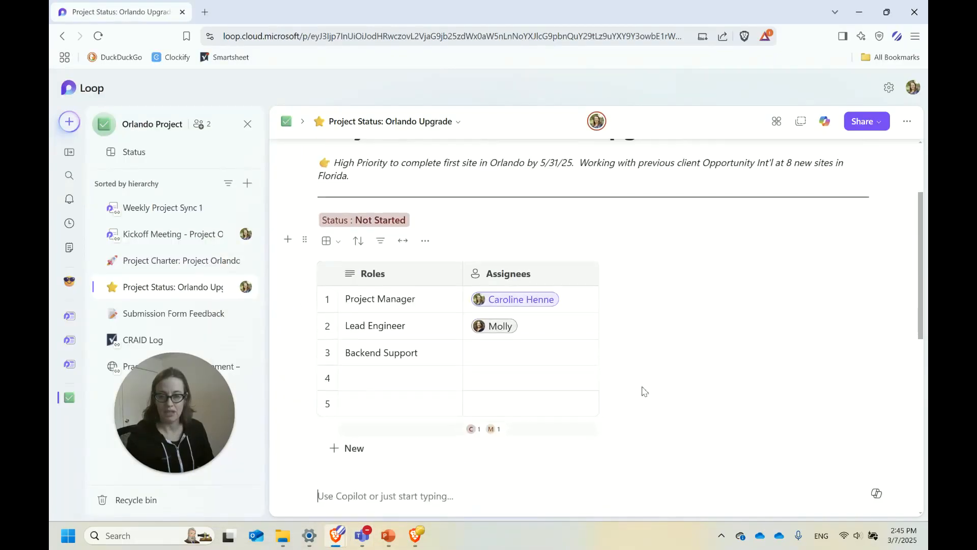
scroll(423, 363, "down", 2)
scroll(404, 382, "up", 2)
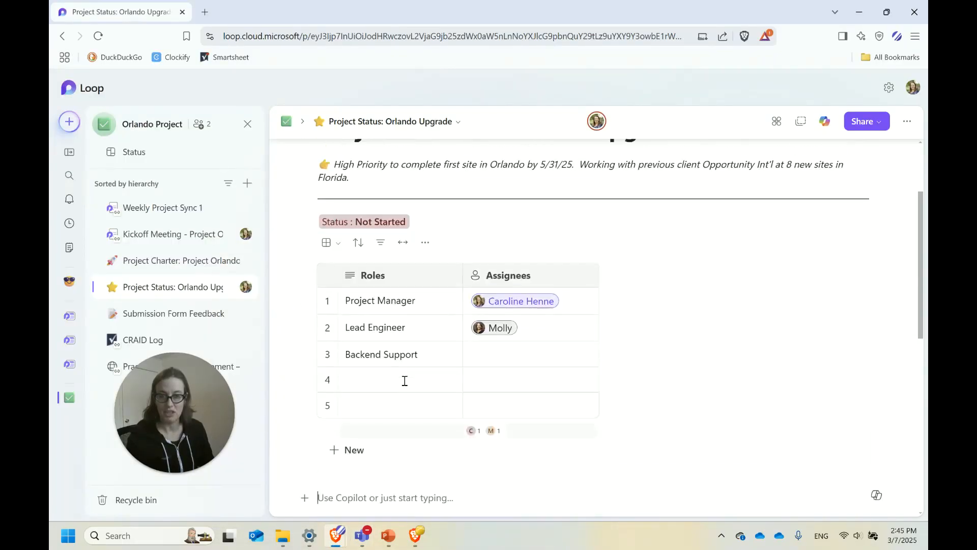
scroll(402, 387, "down", 1)
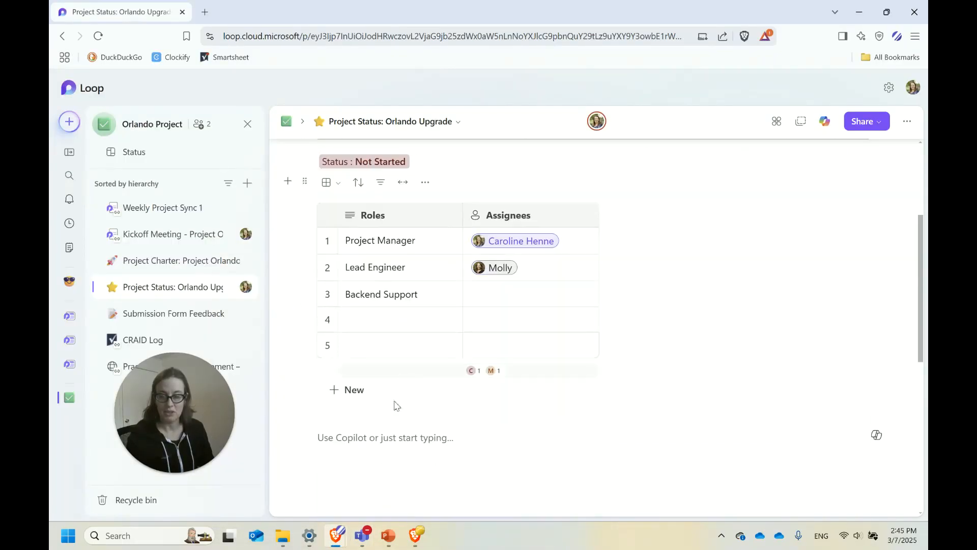
- Insert the pinned Orlando Software Development plan as a Planner component on the empty line below the roles table
left_click(354, 430)
type("/")
scroll(420, 372, "down", 5)
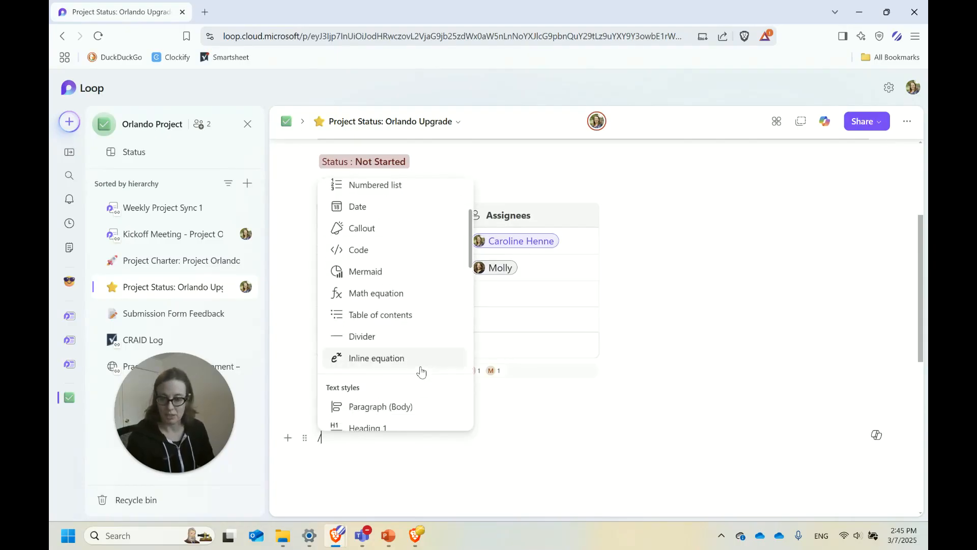
scroll(420, 372, "down", 5)
scroll(428, 388, "down", 5)
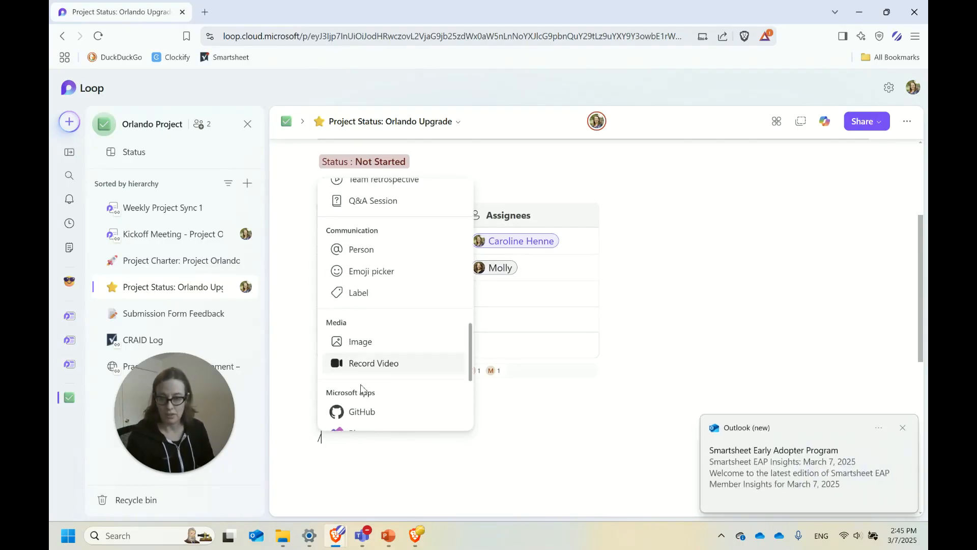
left_click(363, 370)
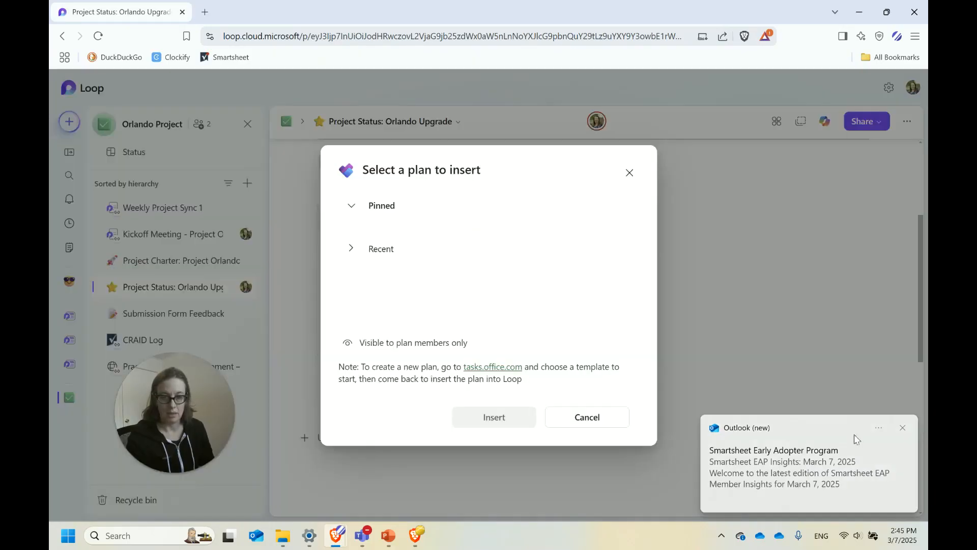
left_click(902, 428)
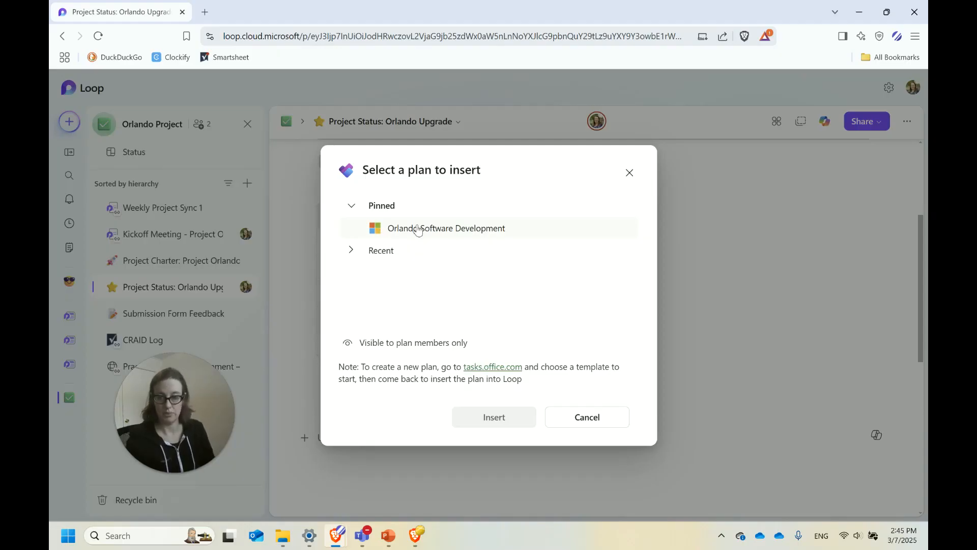
left_click(417, 230)
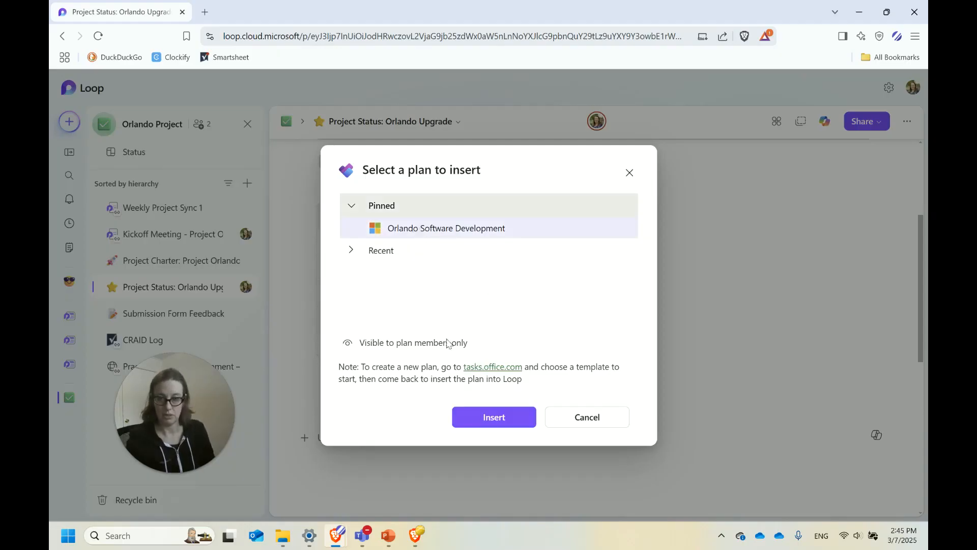
left_click(501, 419)
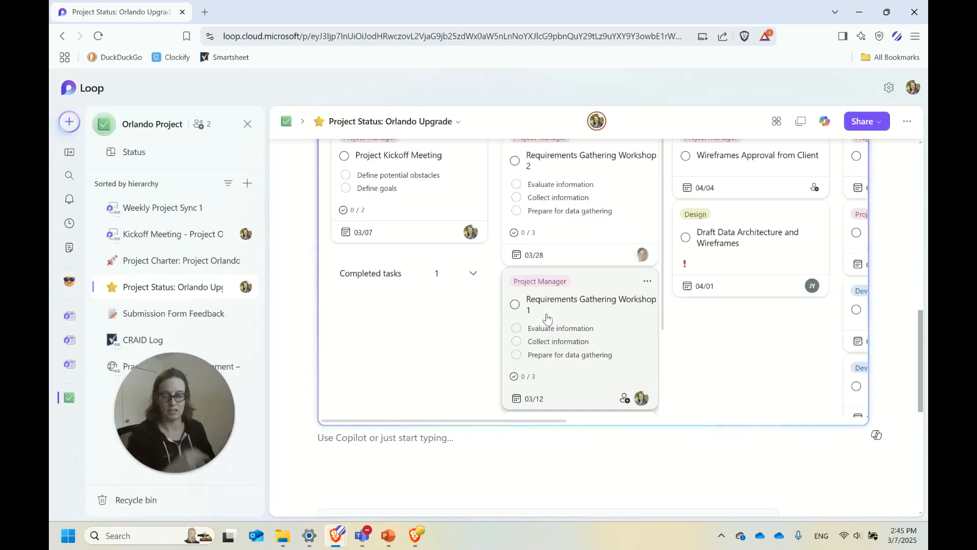
- Hide the Orlando Project page list and look across the buckets of the inserted plan's board
scroll(662, 336, "up", 4)
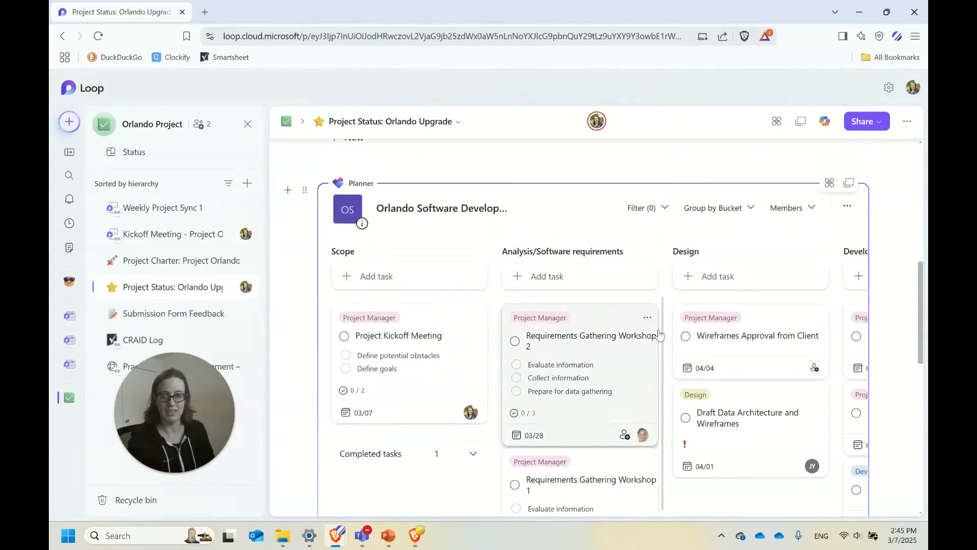
left_click(248, 124)
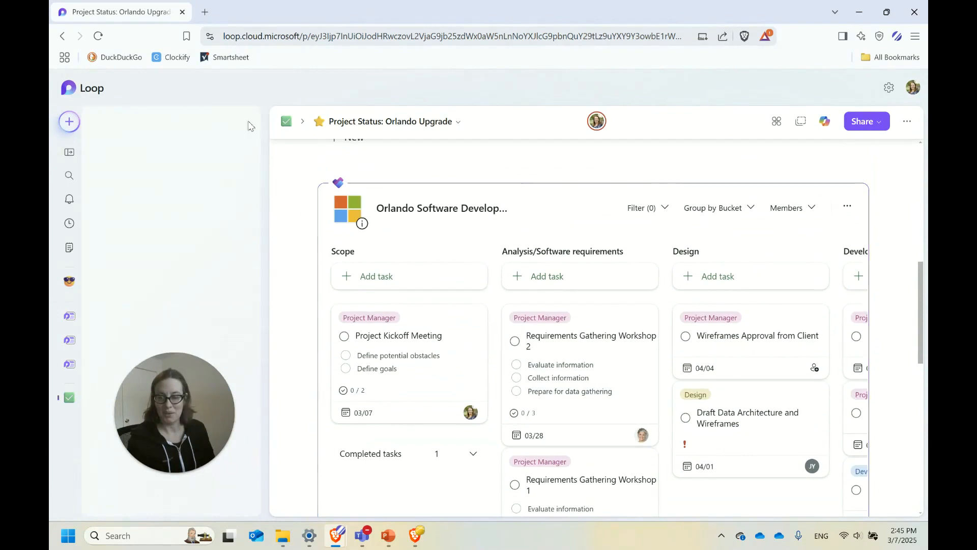
left_click_drag(217, 390, 915, 168)
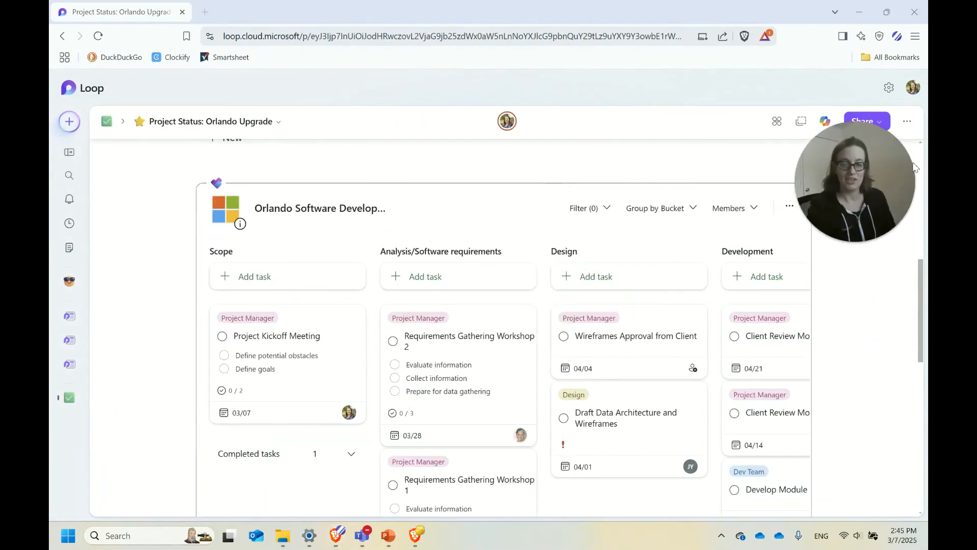
scroll(845, 396, "down", 3)
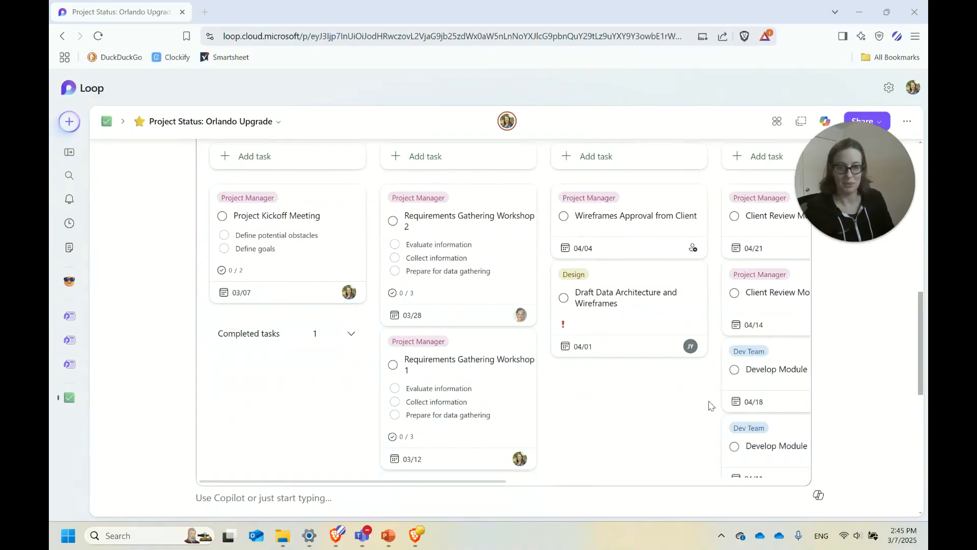
left_click_drag(426, 482, 534, 507)
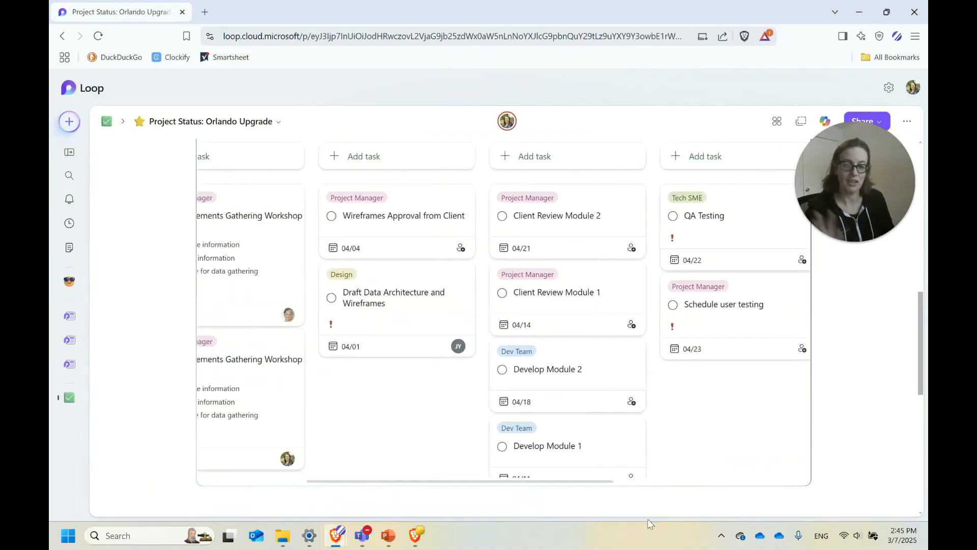
left_click_drag(648, 520, 326, 422)
scroll(491, 337, "up", 3)
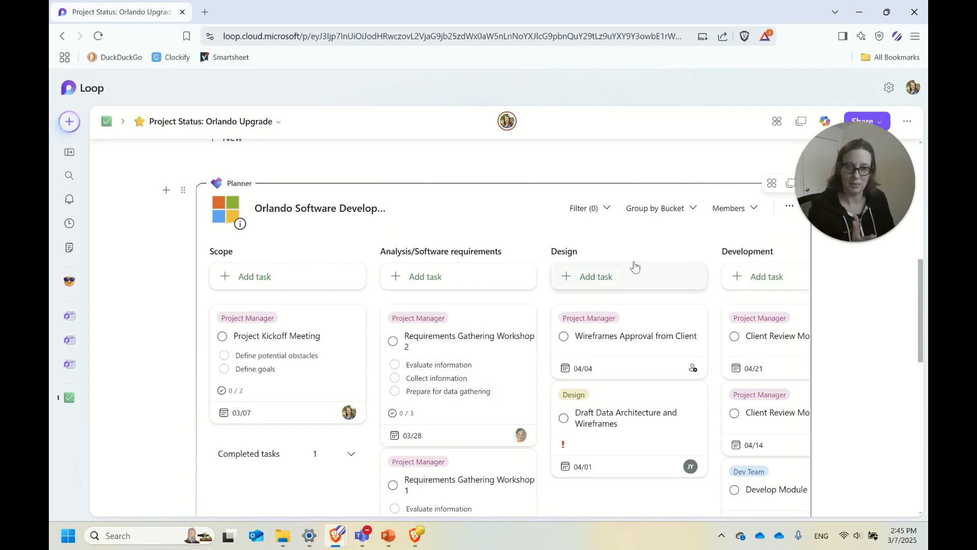
- Group the embedded plan's tasks by Labels and look through the label columns
left_click(656, 209)
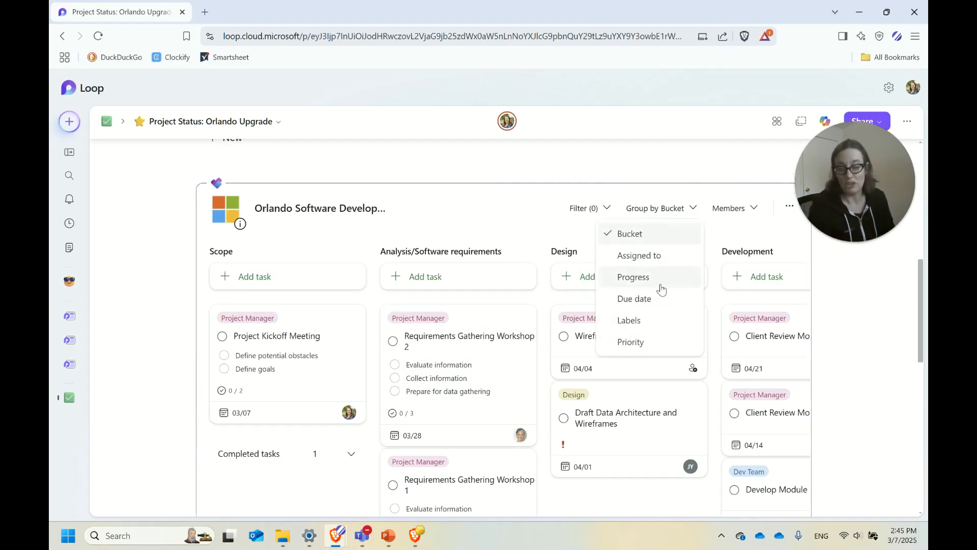
left_click(664, 326)
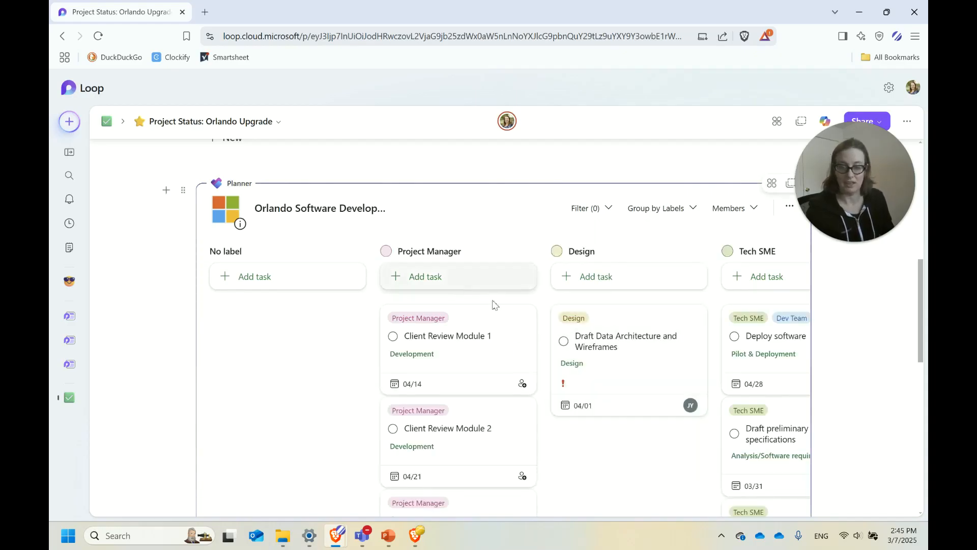
scroll(737, 448, "down", 1)
scroll(402, 397, "down", 1)
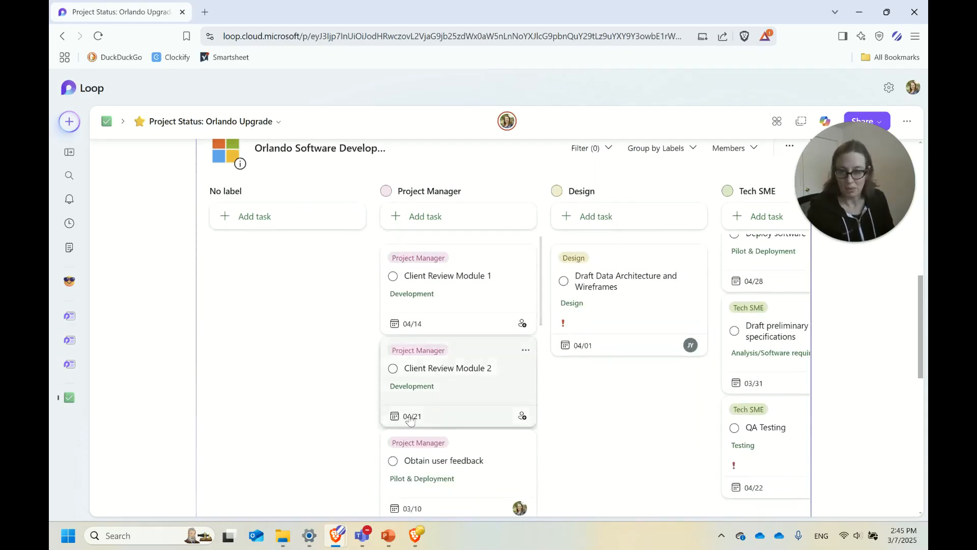
scroll(410, 419, "down", 2)
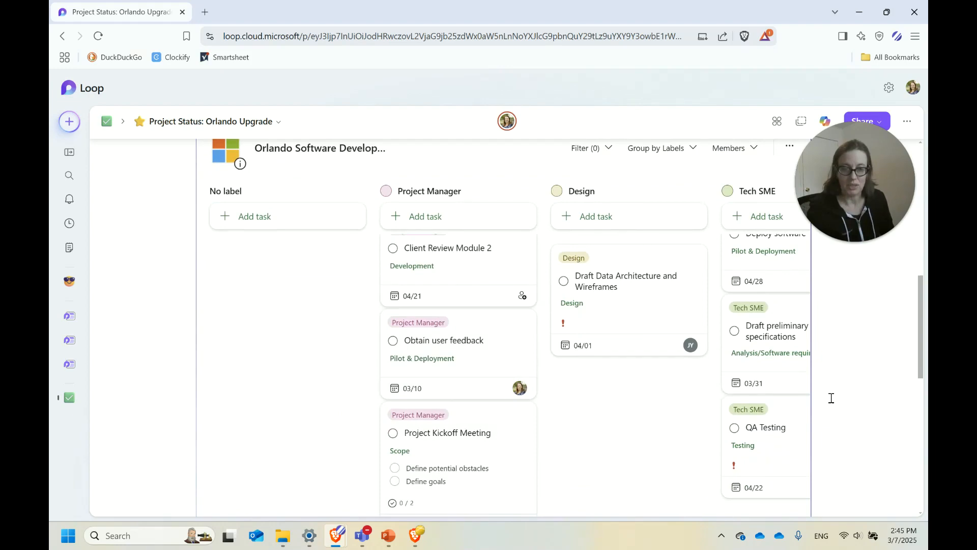
scroll(727, 421, "down", 2)
left_click_drag(607, 424, 712, 427)
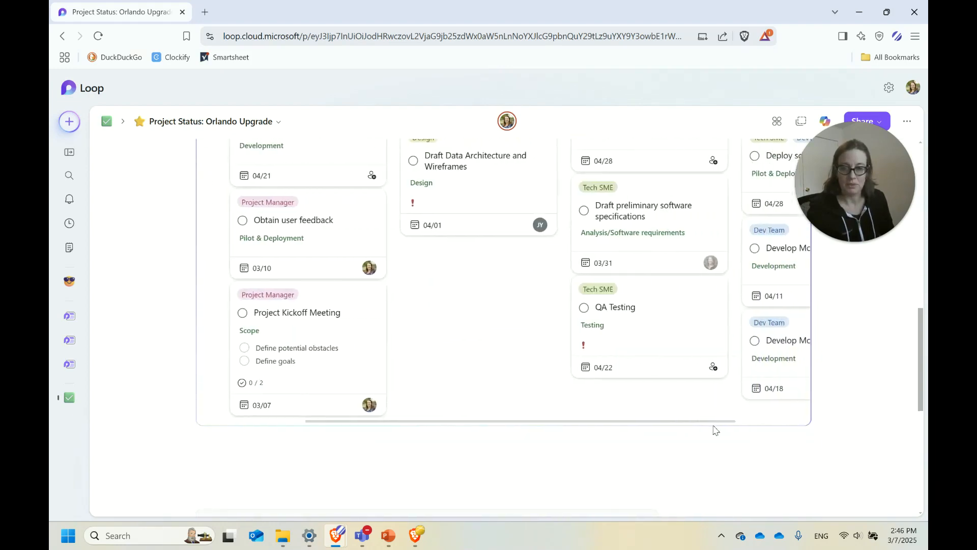
scroll(757, 375, "up", 4)
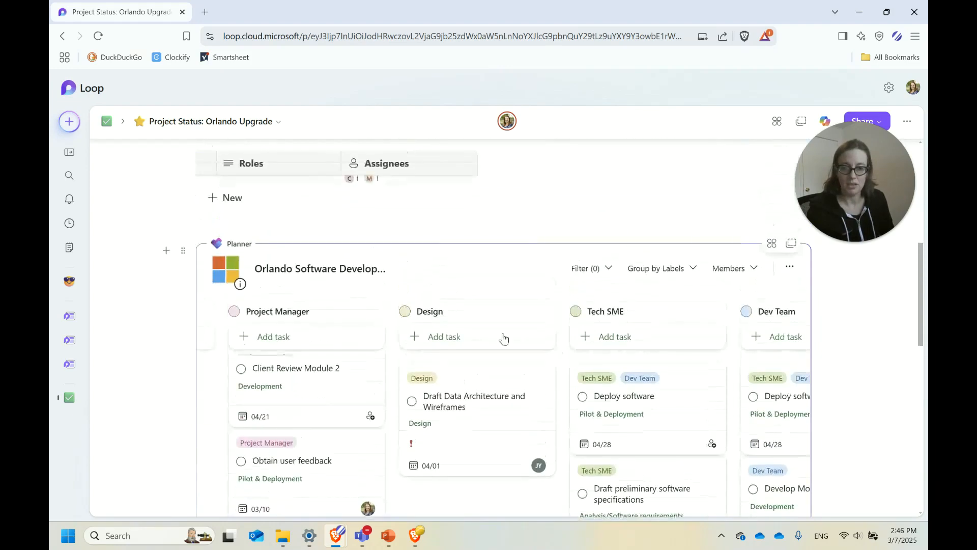
scroll(327, 354, "down", 1)
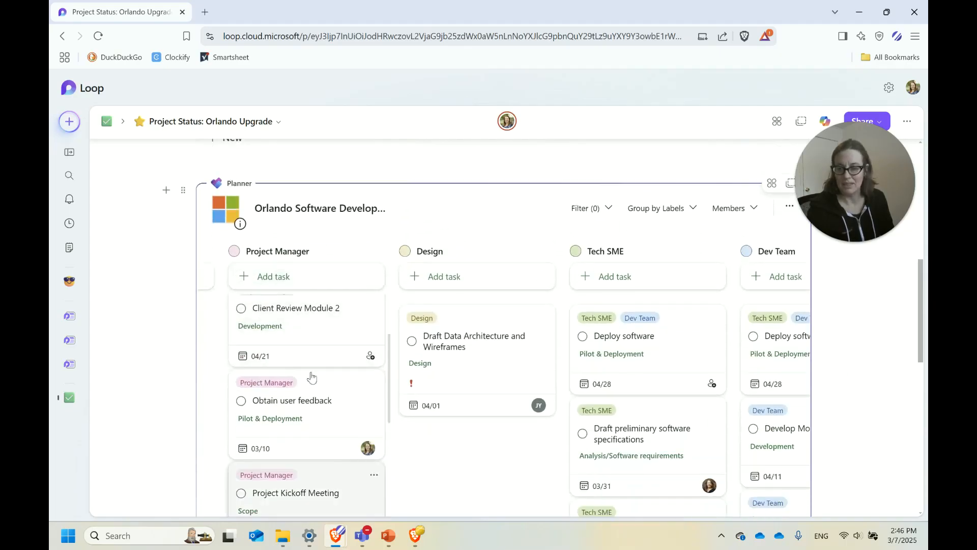
- Group the embedded plan's tasks by Due date and look over the resulting columns
left_click(675, 212)
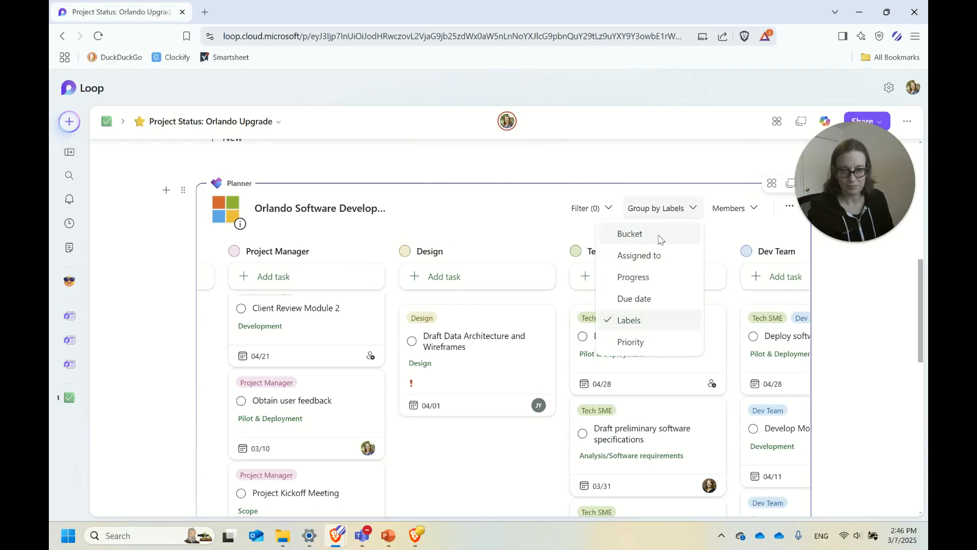
left_click(666, 299)
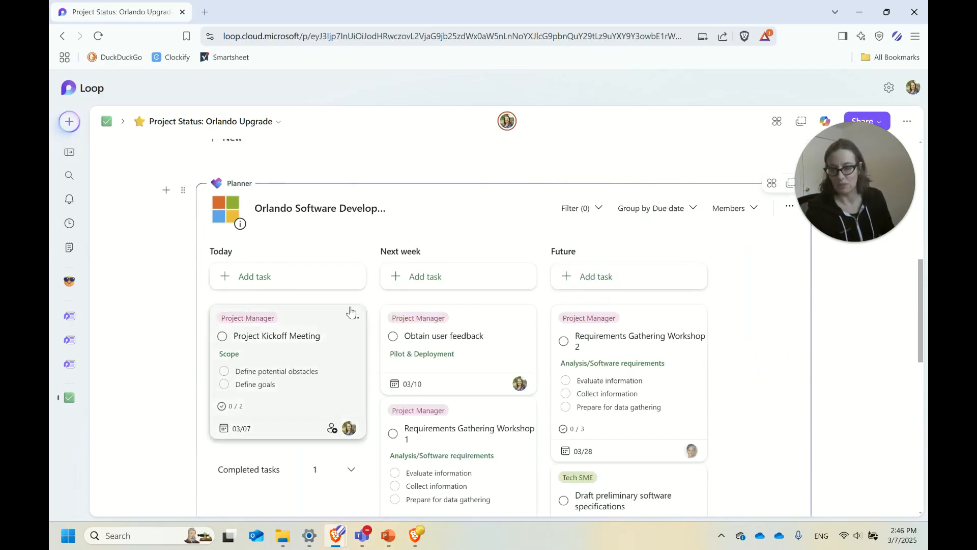
scroll(483, 306, "down", 2)
scroll(484, 305, "up", 2)
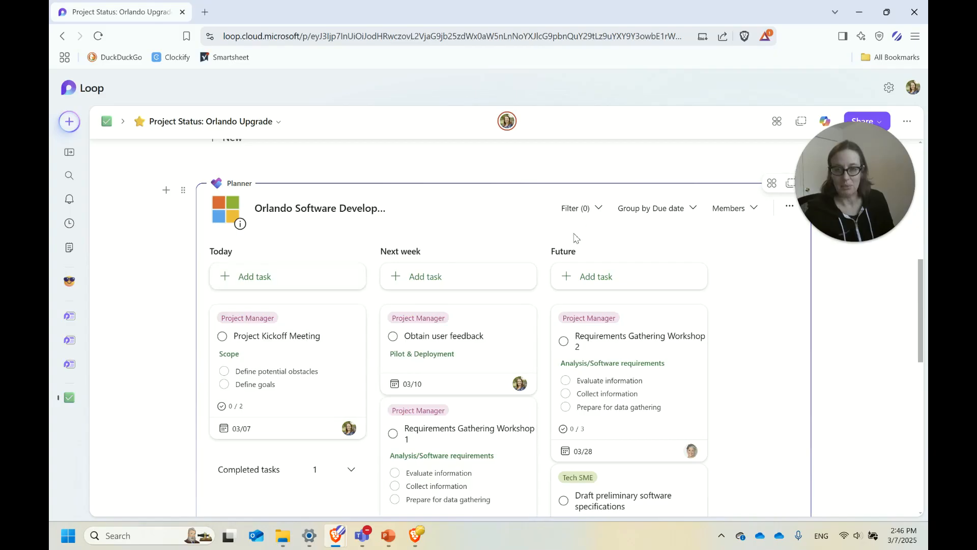
- Group the embedded plan's tasks by Bucket and bring the Scope bucket's task cards into view
left_click(676, 209)
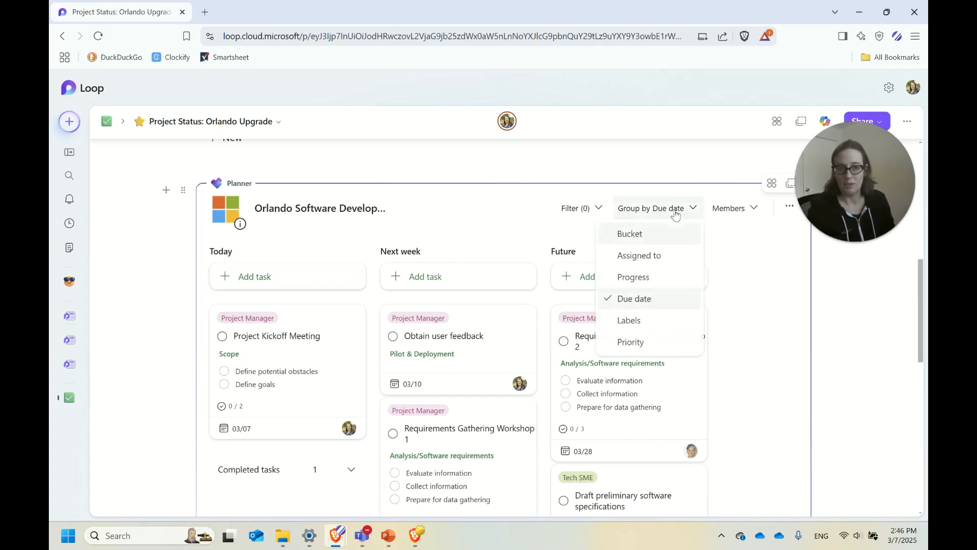
left_click(662, 234)
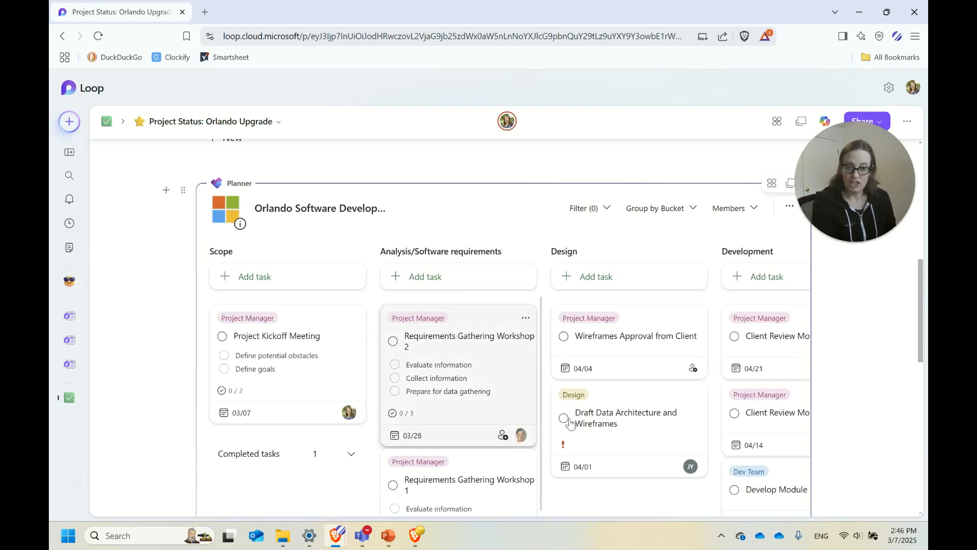
scroll(562, 351, "down", 1)
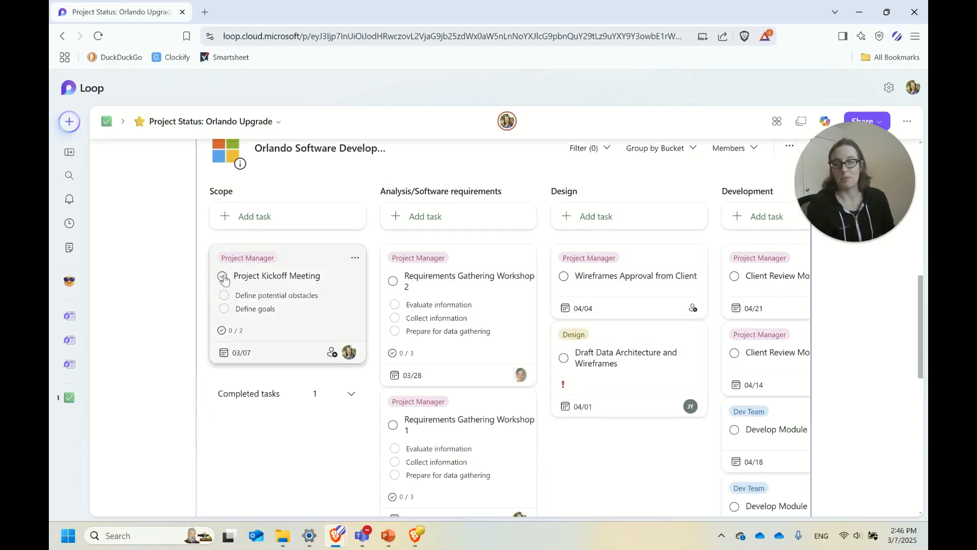
- Complete the checklist items Define potential obstacles and Define goals, and mark the Project Kickoff Meeting task complete
left_click(224, 295)
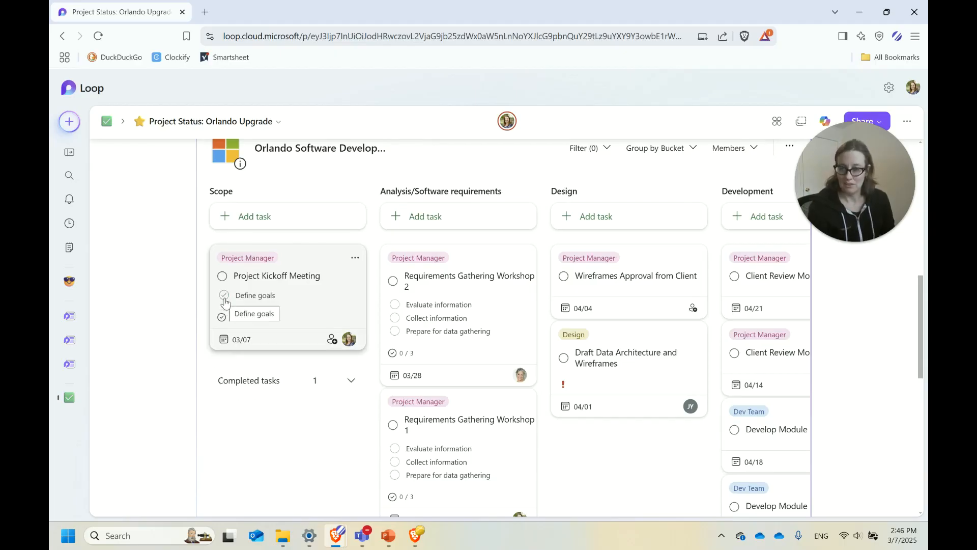
left_click(224, 295)
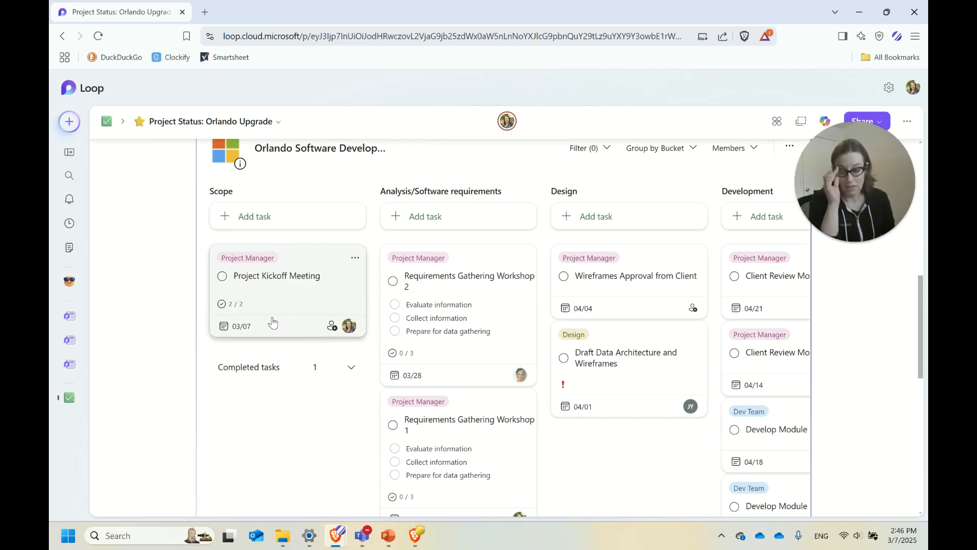
left_click(222, 277)
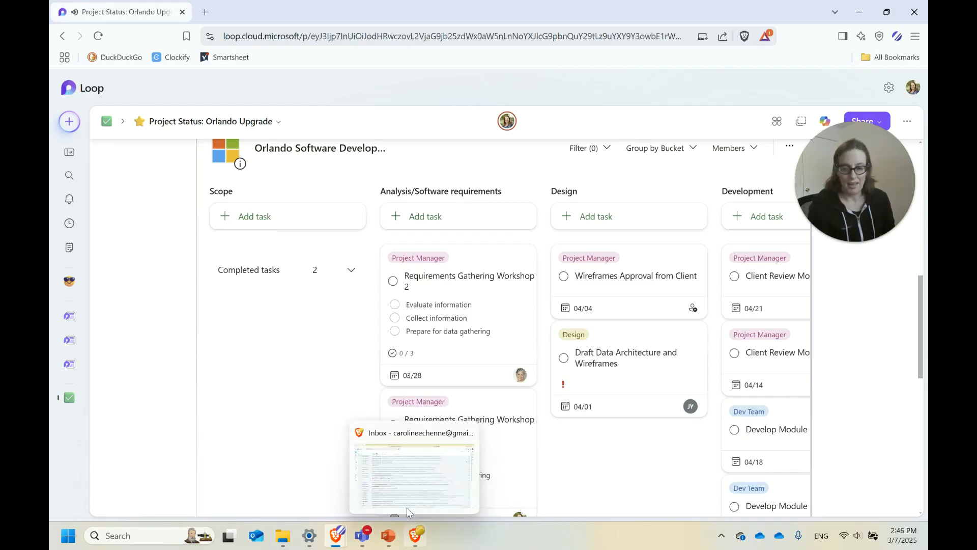
- Switch to Planner in Teams and check the Project Kickoff Meeting task's progress and checklist in its details
left_click(362, 537)
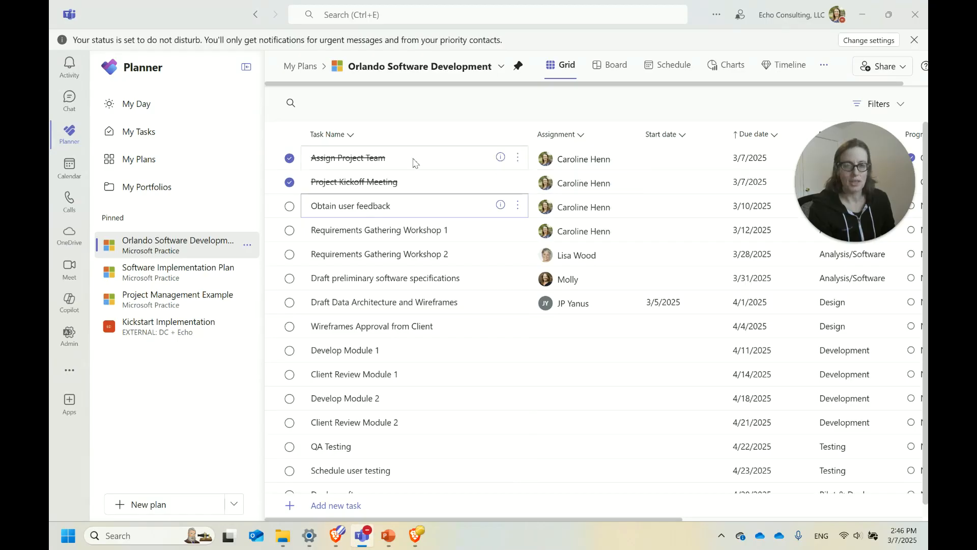
left_click(517, 157)
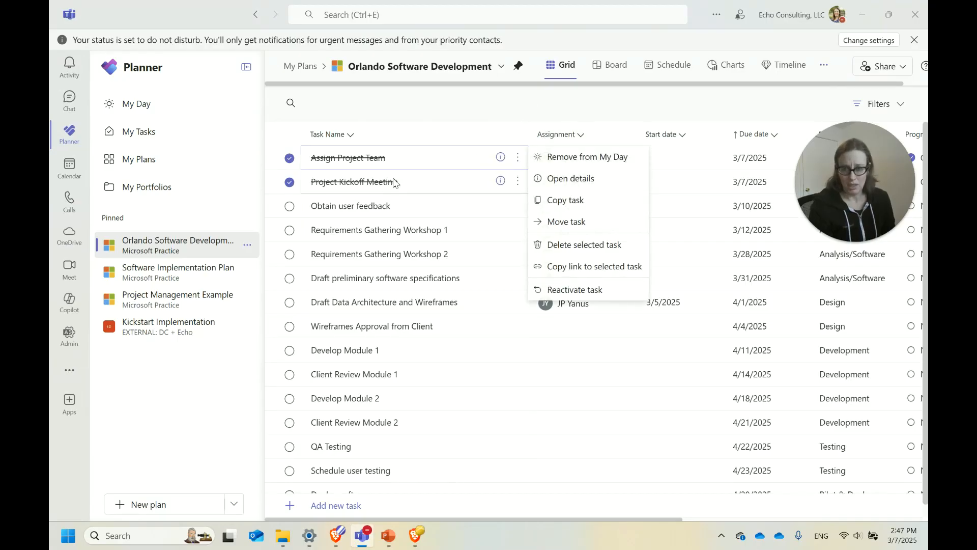
left_click(517, 181)
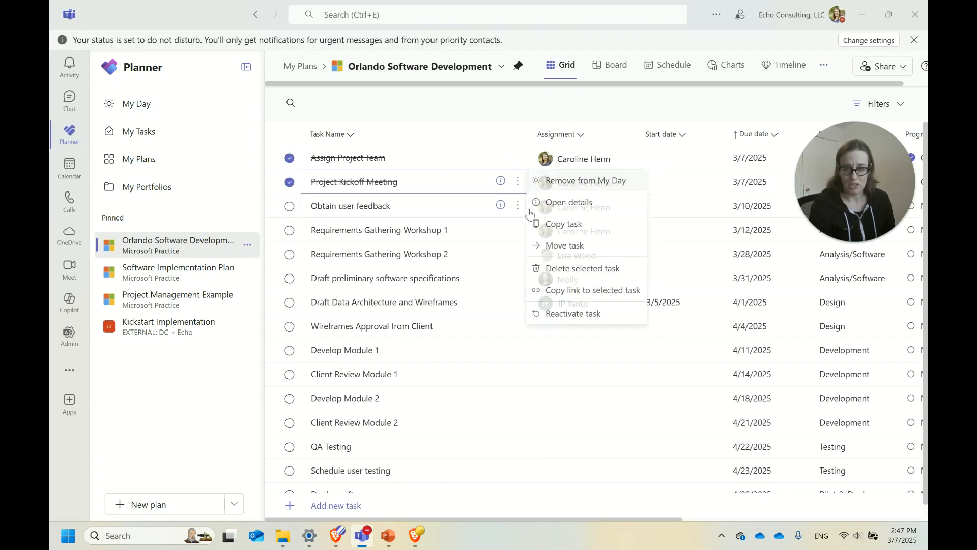
left_click(572, 203)
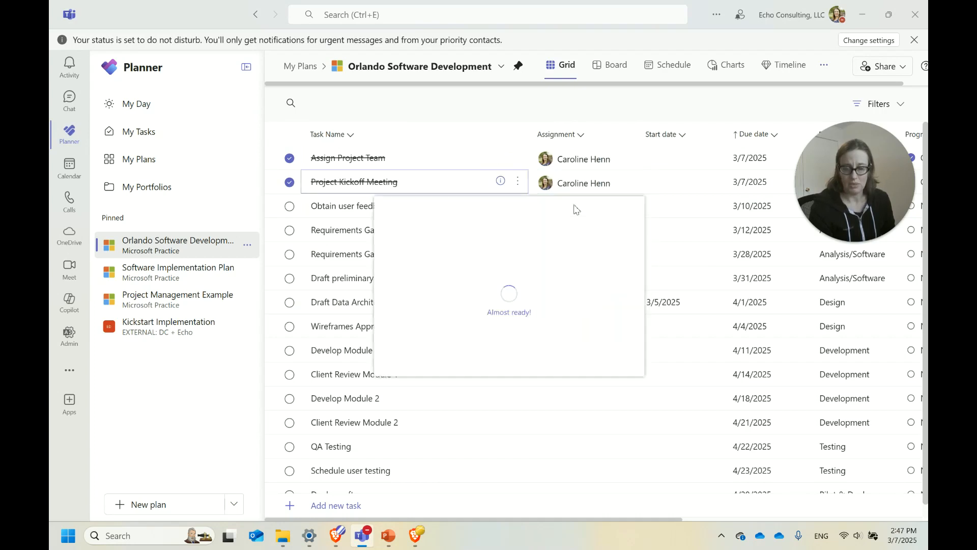
scroll(476, 267, "down", 2)
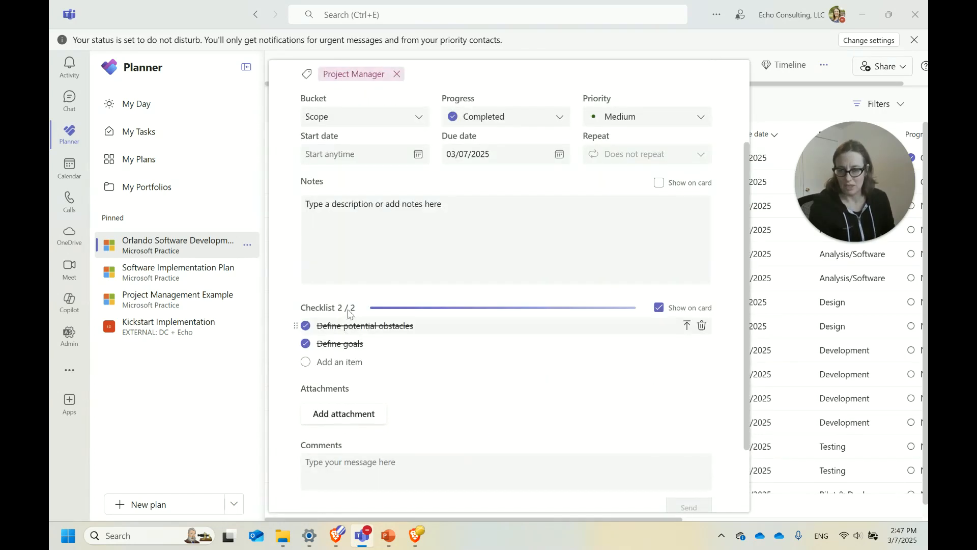
scroll(729, 156, "up", 2)
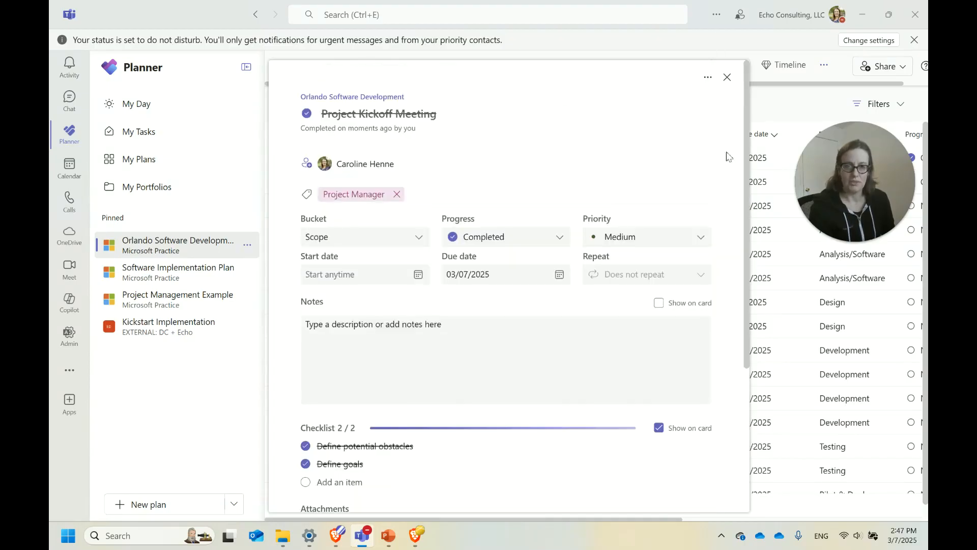
left_click(727, 78)
- Minimize Teams to return to the Loop status page and look over the embedded plan's board
left_click(862, 14)
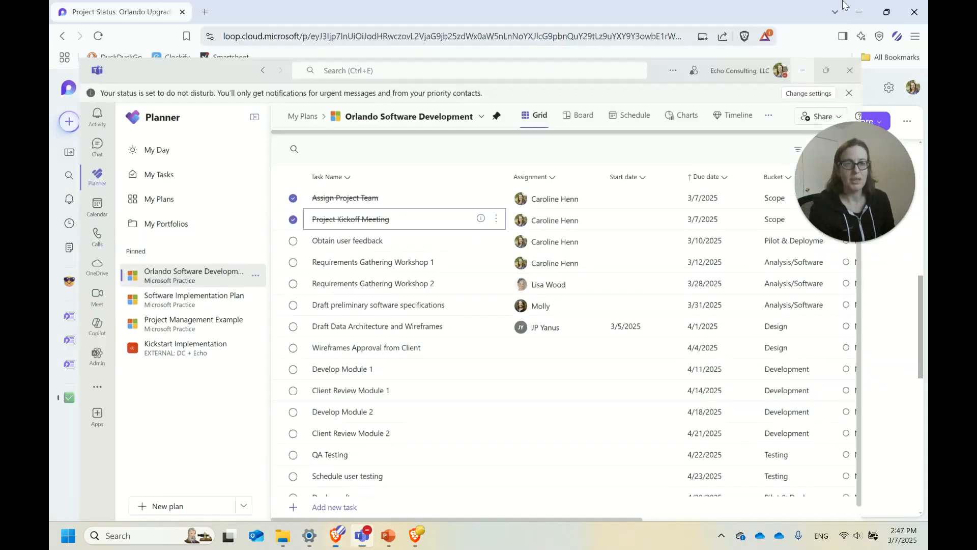
scroll(826, 381, "up", 5)
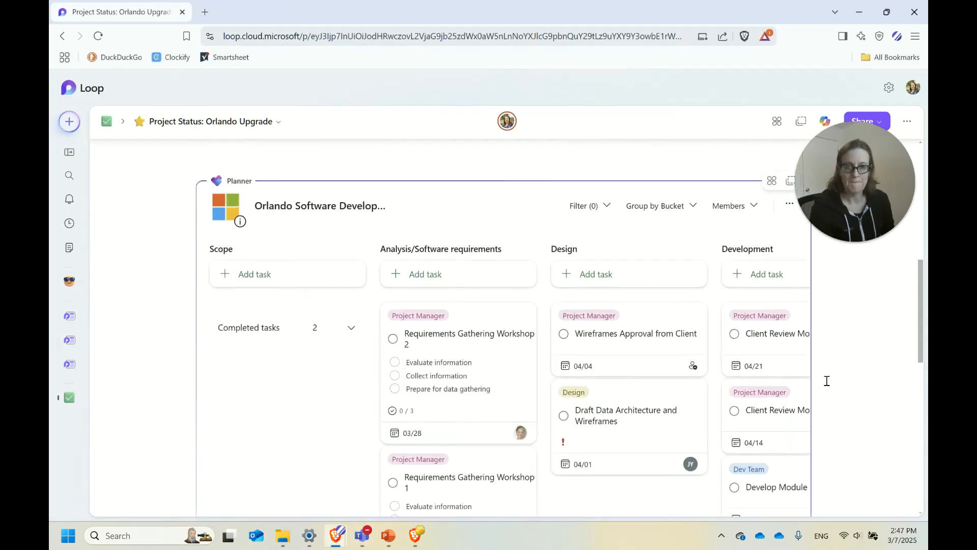
scroll(302, 262, "down", 5)
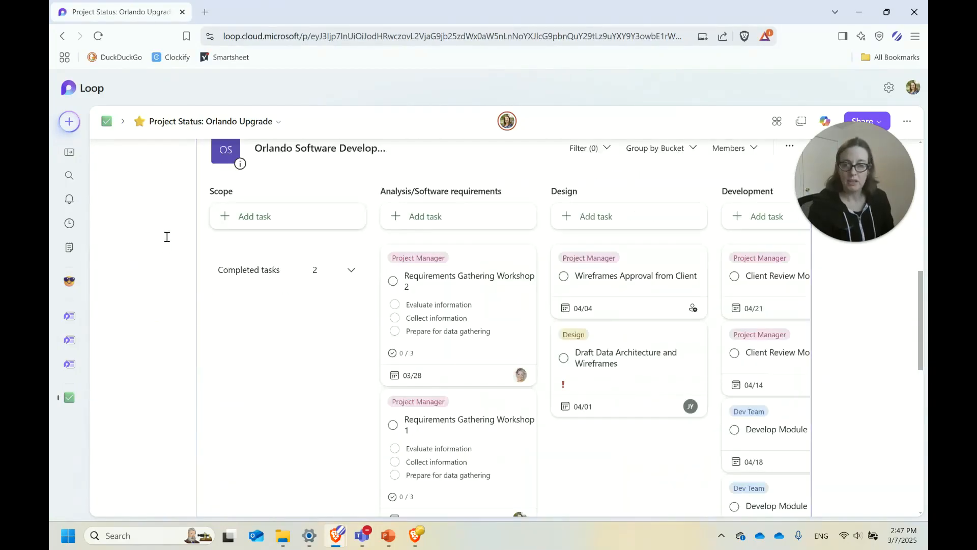
scroll(167, 239, "up", 1)
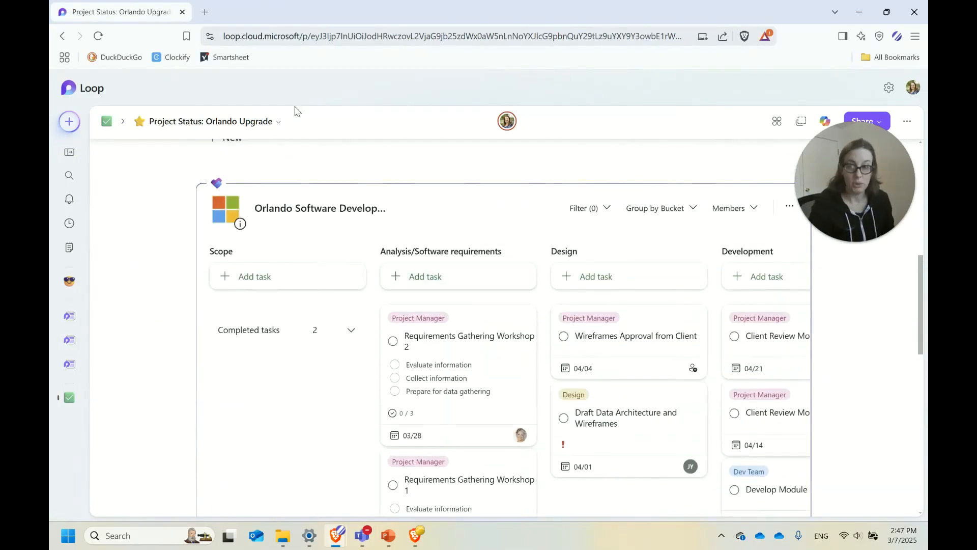
- Open the Kickoff Meeting - Project Orlando page from the Orlando Project workspace and go to its meeting notes
left_click(105, 125)
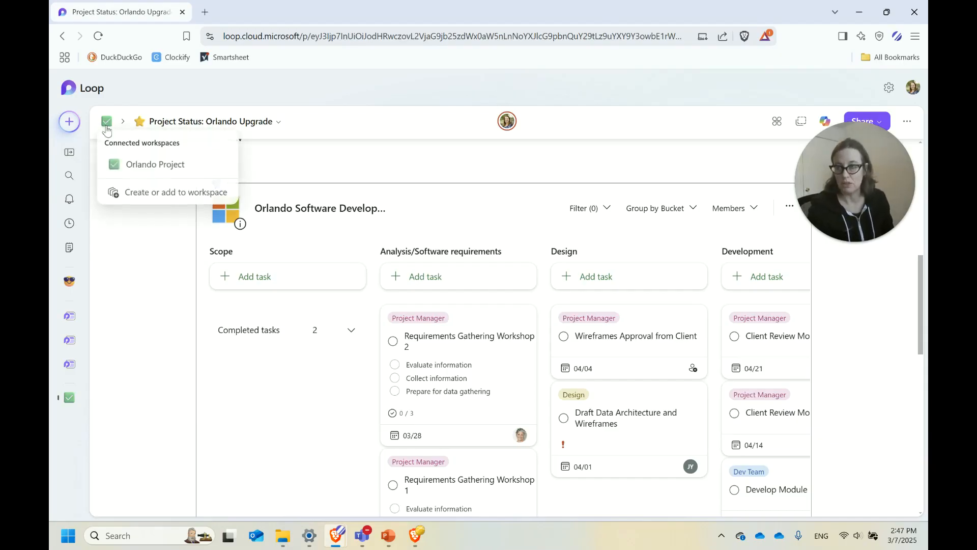
left_click(145, 163)
left_click(203, 233)
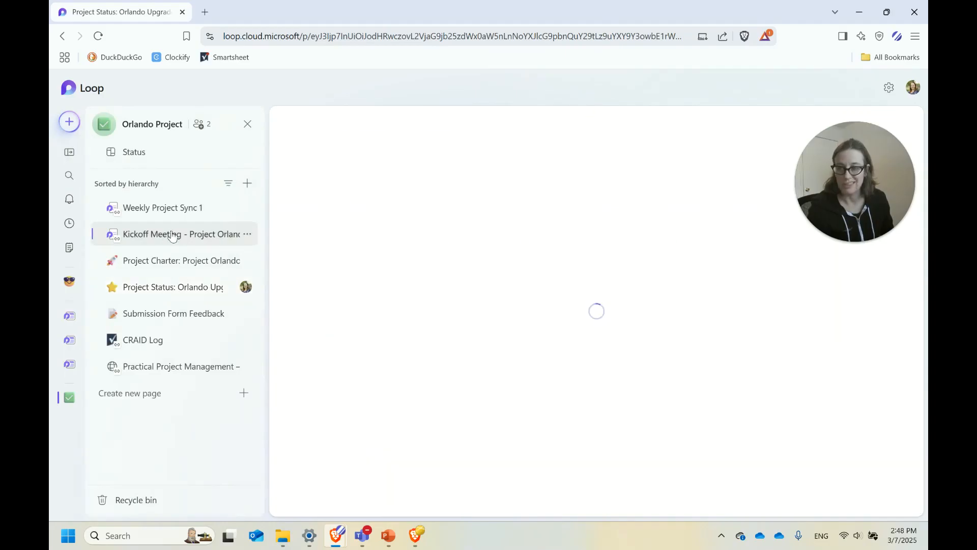
scroll(517, 338, "down", 2)
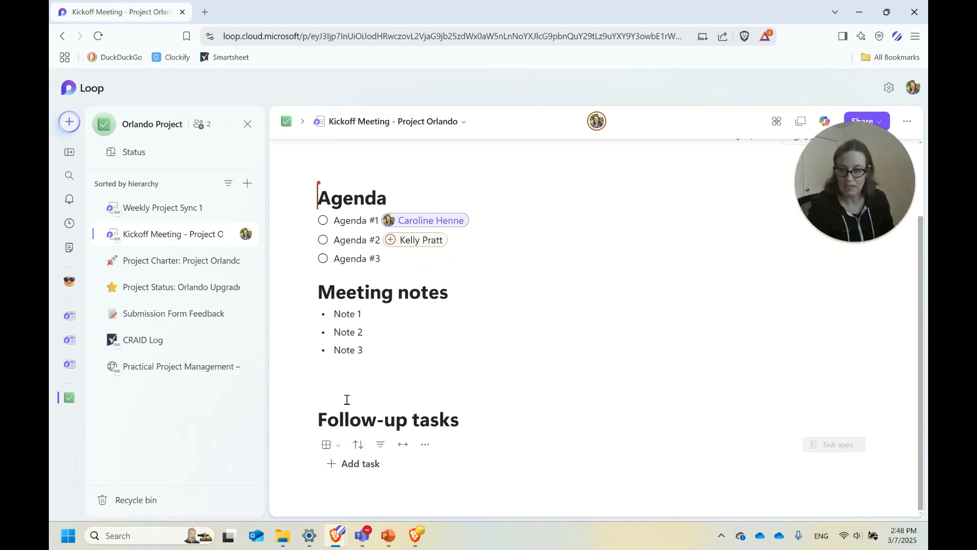
- Insert a Task list template on the empty line between the meeting notes and the Follow-up tasks heading
left_click(336, 377)
key("Return")
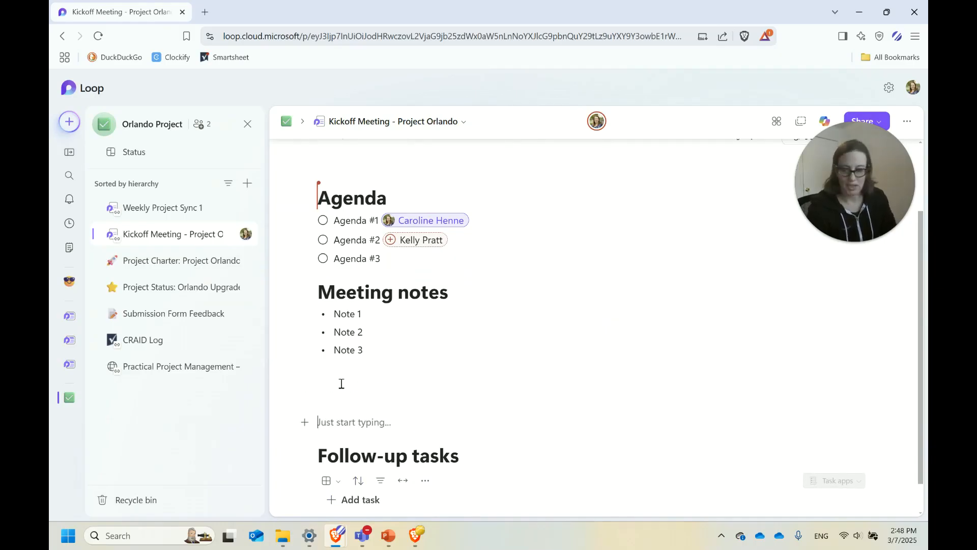
type("/")
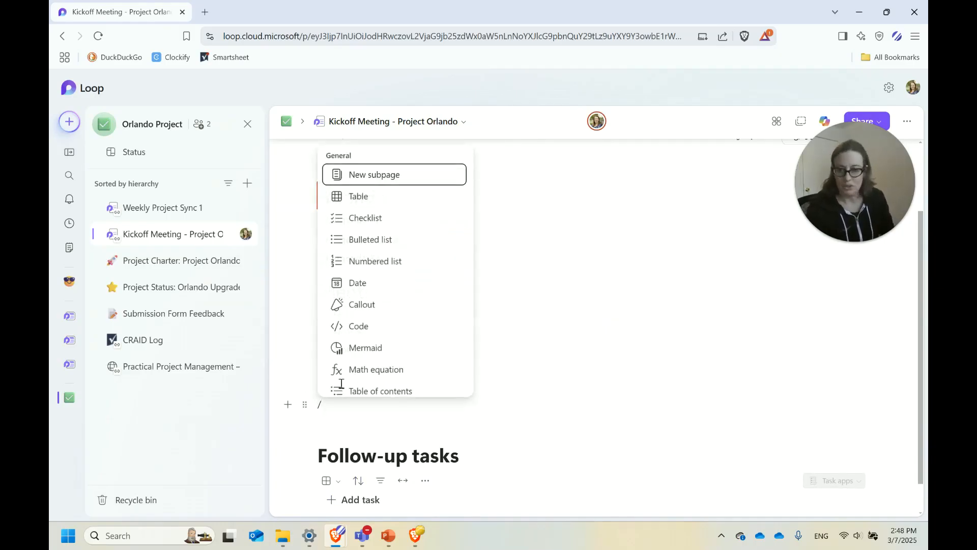
scroll(417, 269, "down", 8)
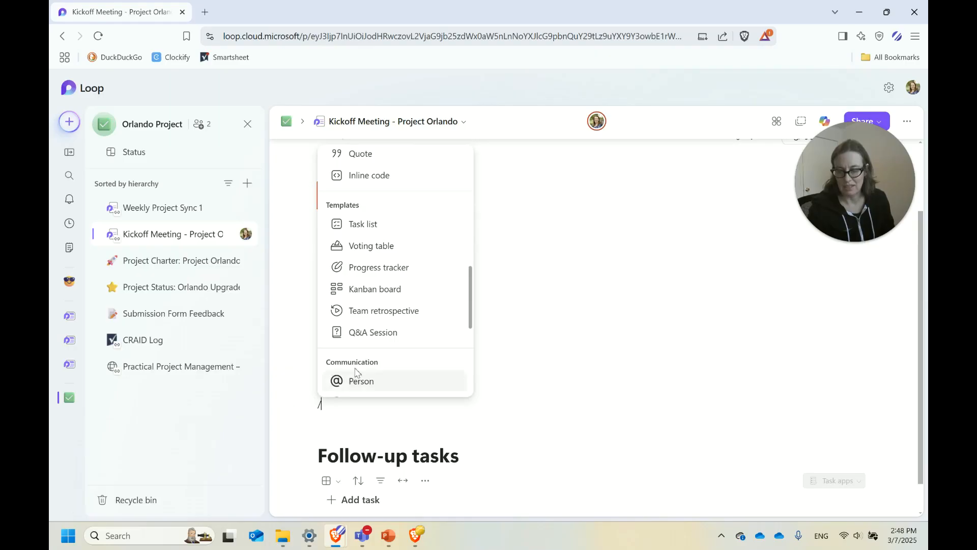
left_click(370, 224)
scroll(488, 425, "down", 4)
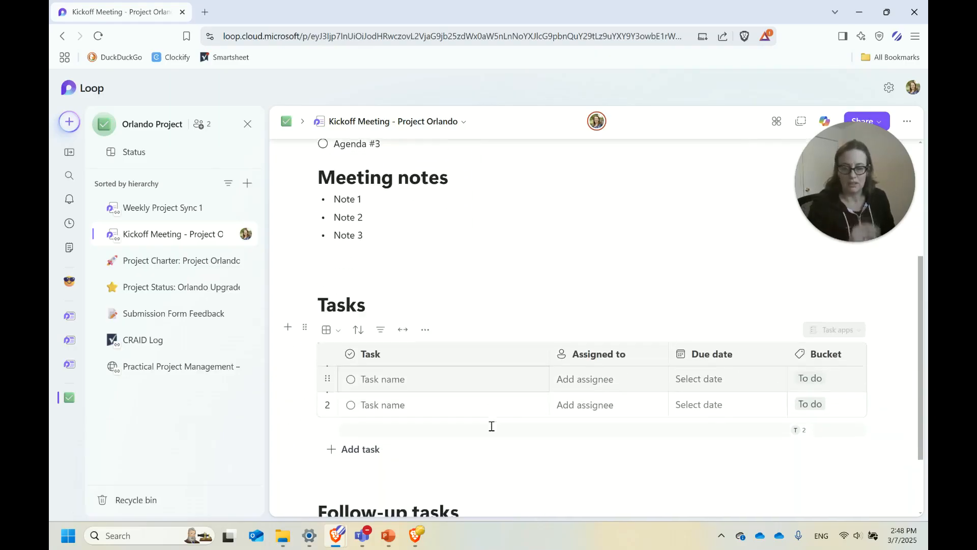
scroll(490, 421, "up", 2)
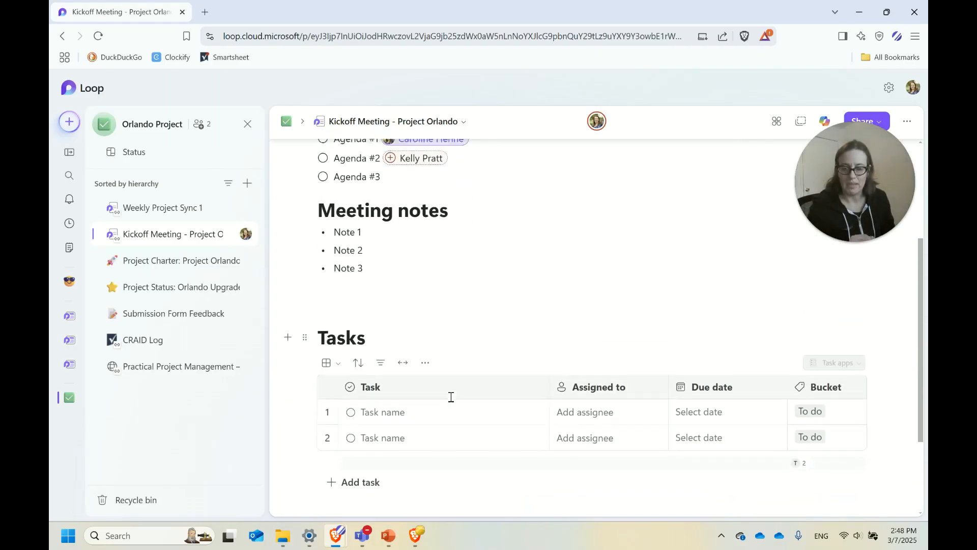
- Name the first task in the new task list "Email meeting summary out to group members"
left_click(452, 401)
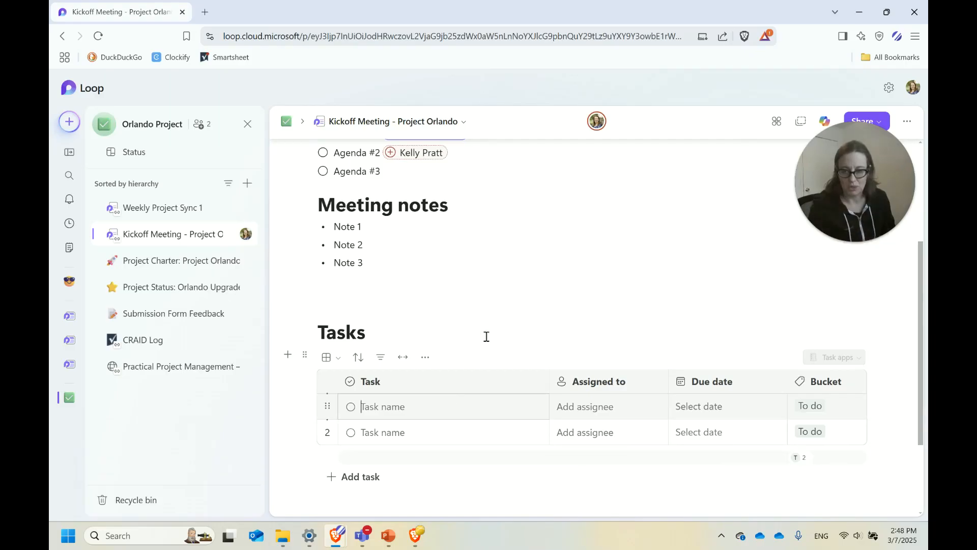
scroll(491, 366, "up", 4)
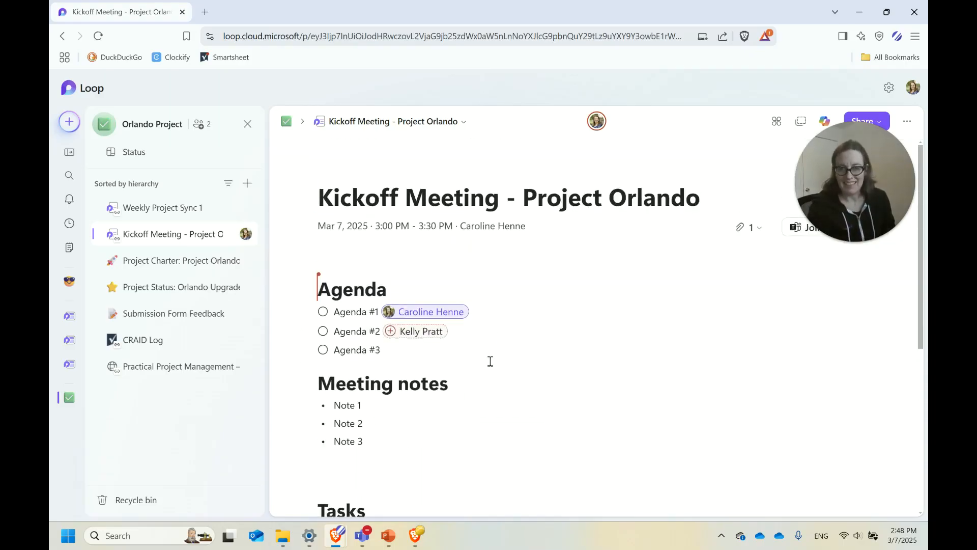
scroll(543, 483, "down", 4)
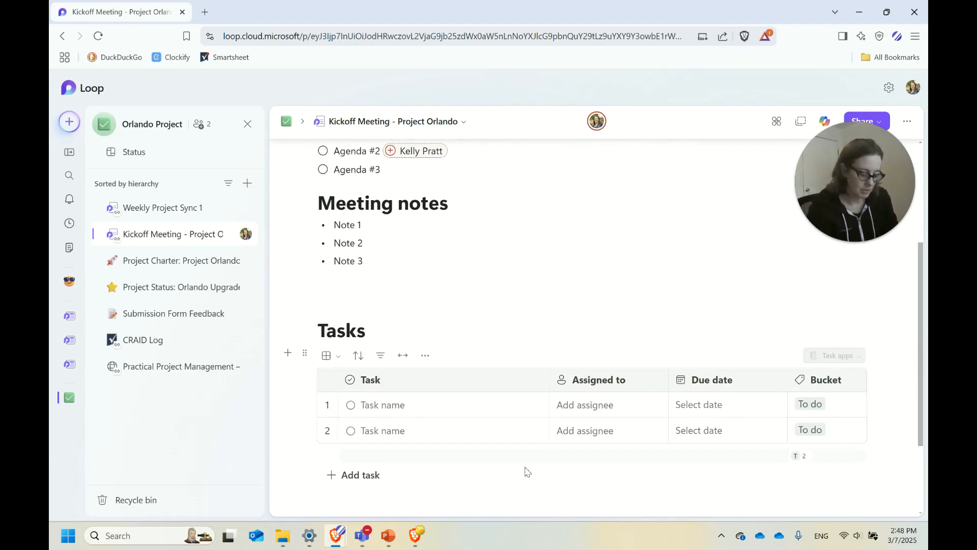
type("Email action")
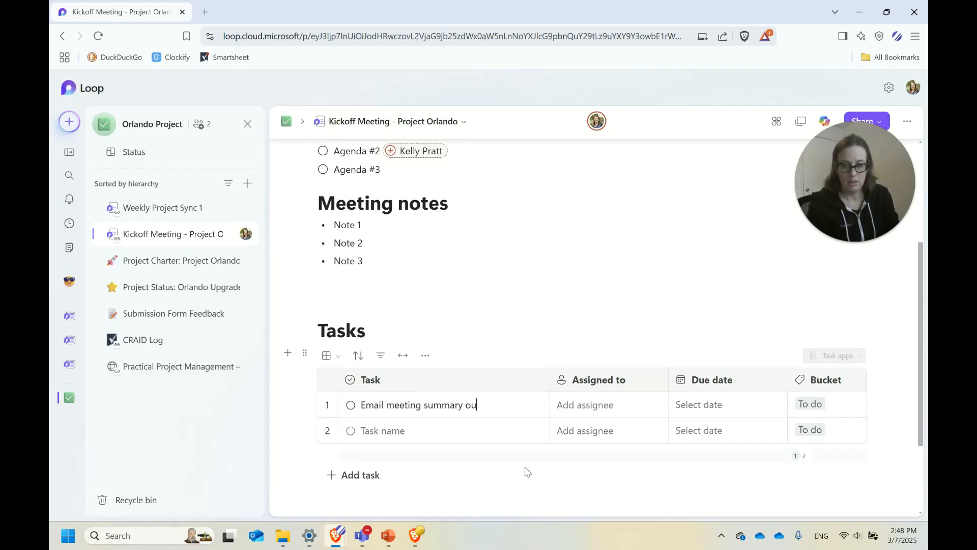
type("group members")
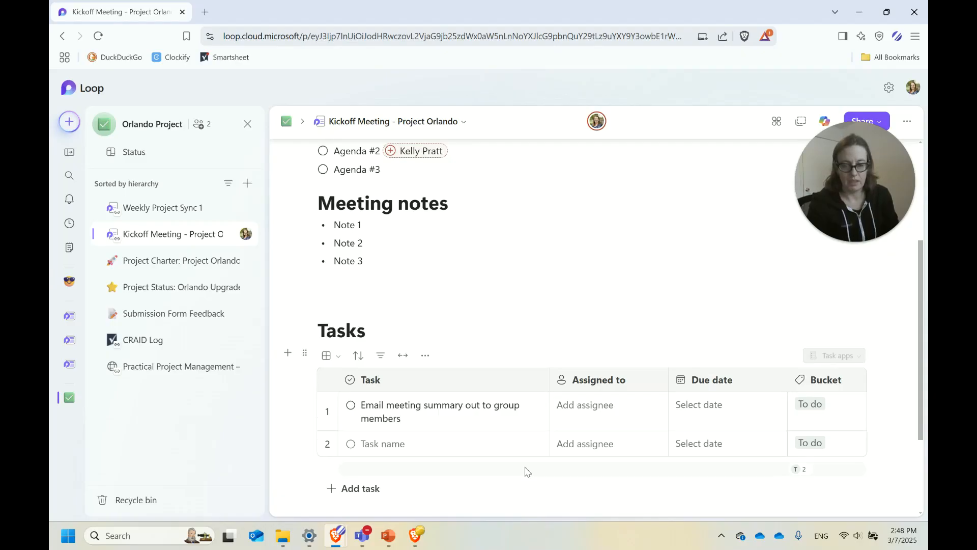
- Assign the meeting summary task to the person tagged on Agenda #1 and set its due date to Fri, Mar 14
key("Tab")
type("@Carol")
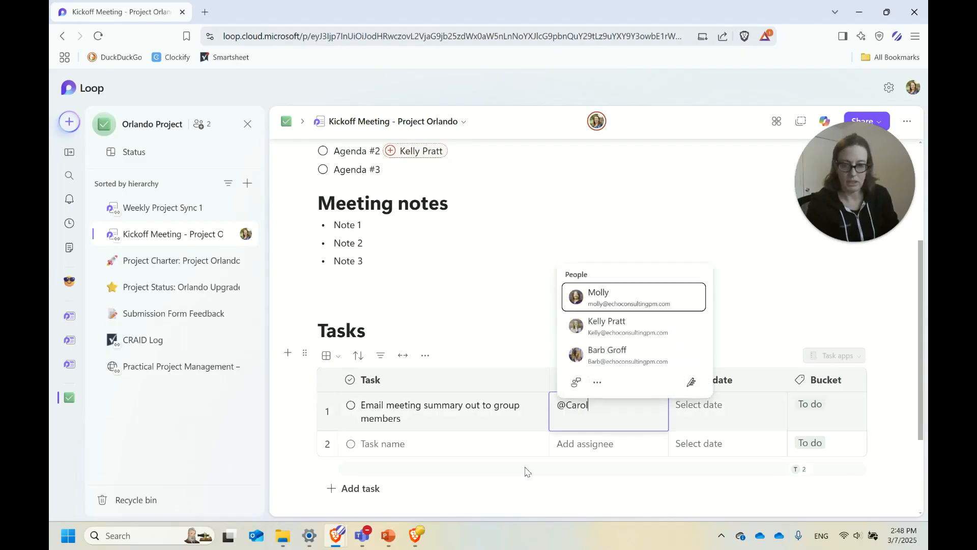
type("ine")
key("Return")
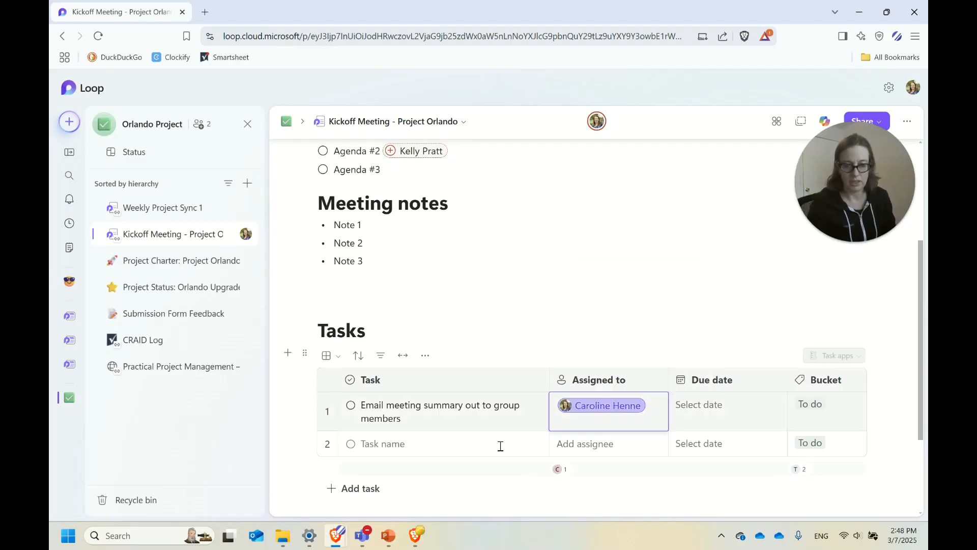
left_click(740, 414)
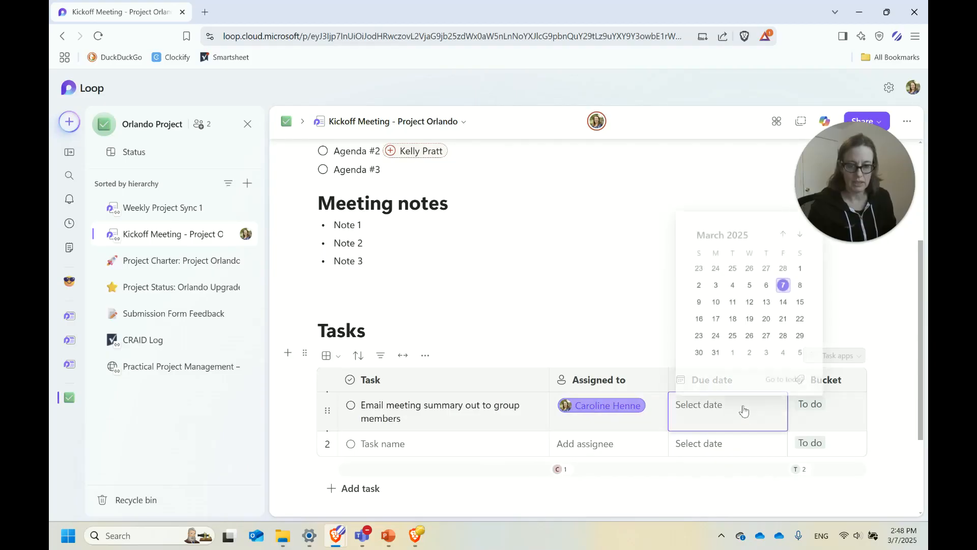
left_click(783, 300)
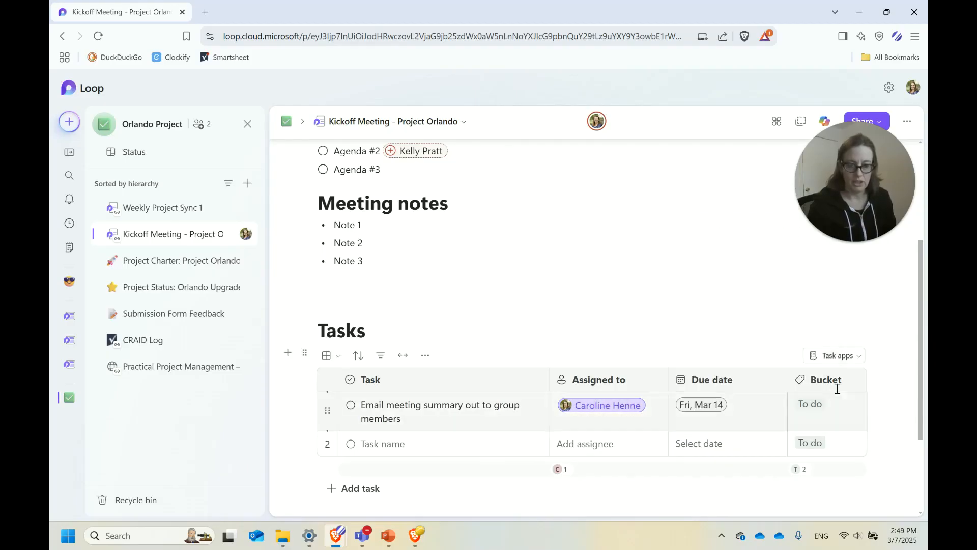
- Add a new bucket option named "Completed" and apply it to the meeting summary task
left_click(820, 411)
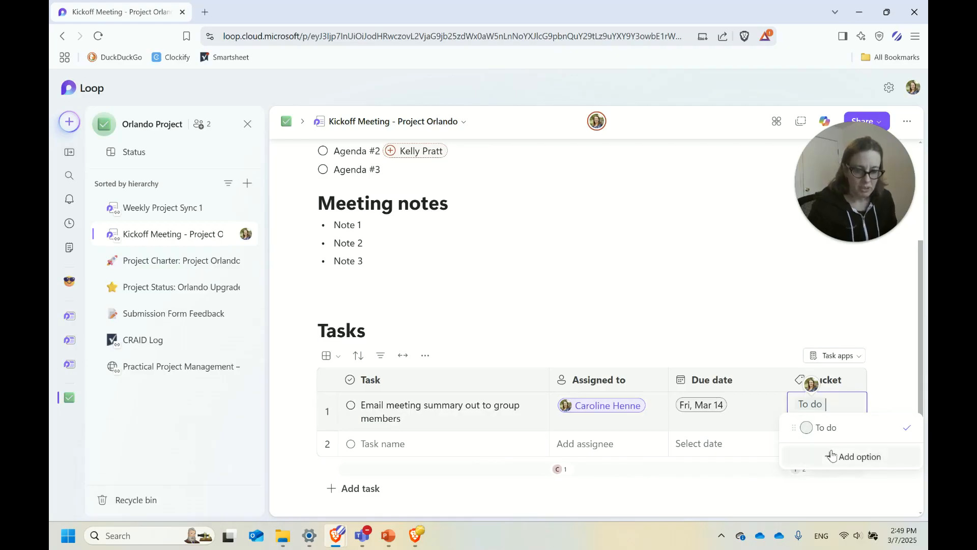
left_click(831, 456)
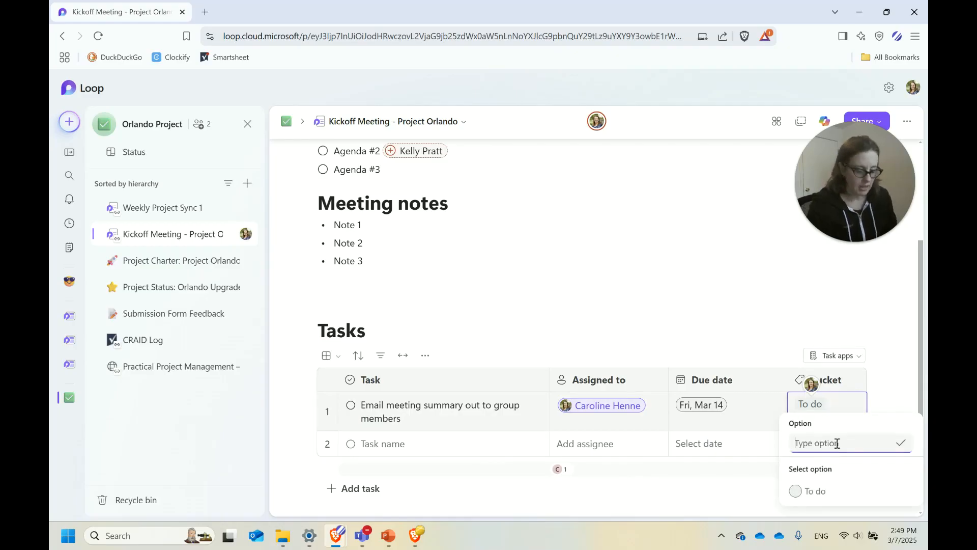
type("Completed")
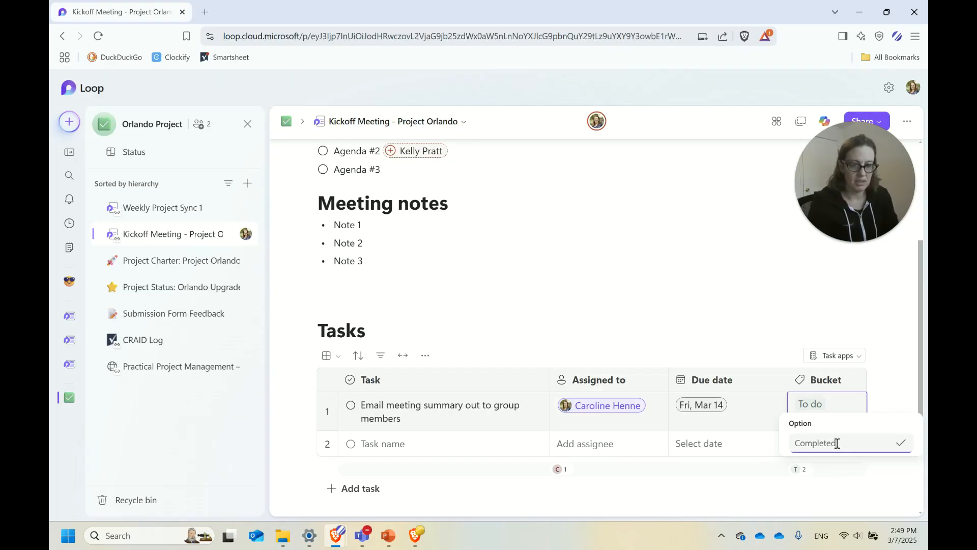
key("Return")
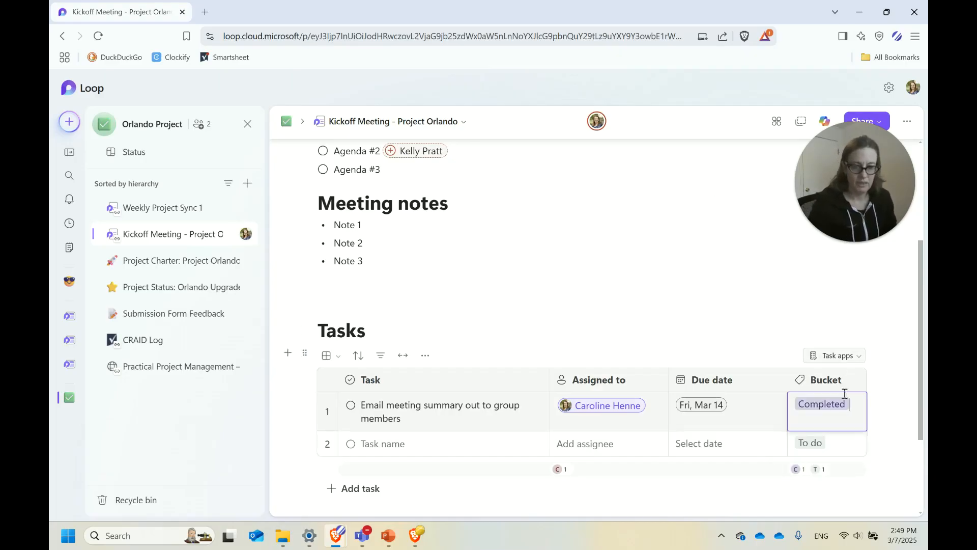
- Set the meeting summary task's bucket back to To do and clear the bucket of the empty second task
left_click(851, 425)
left_click(853, 452)
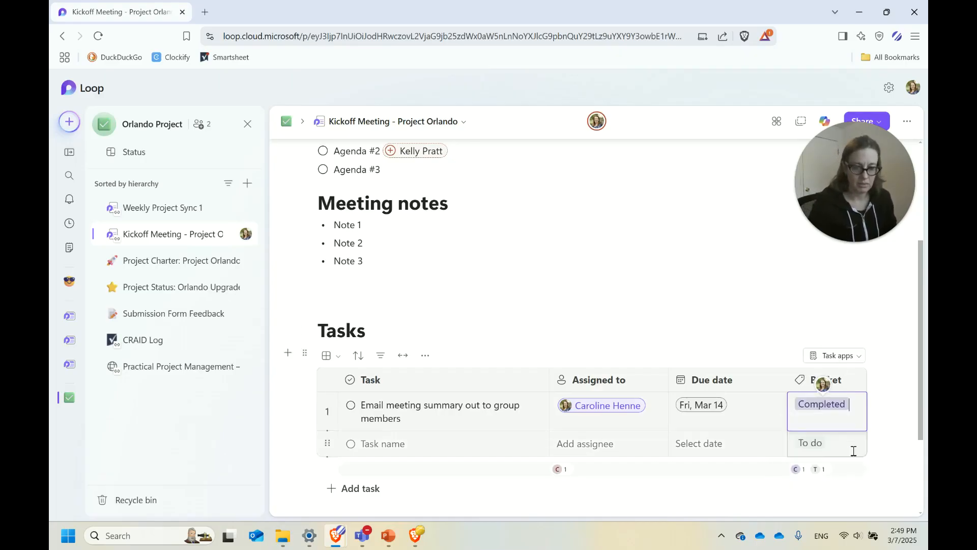
left_click(850, 413)
left_click(832, 427)
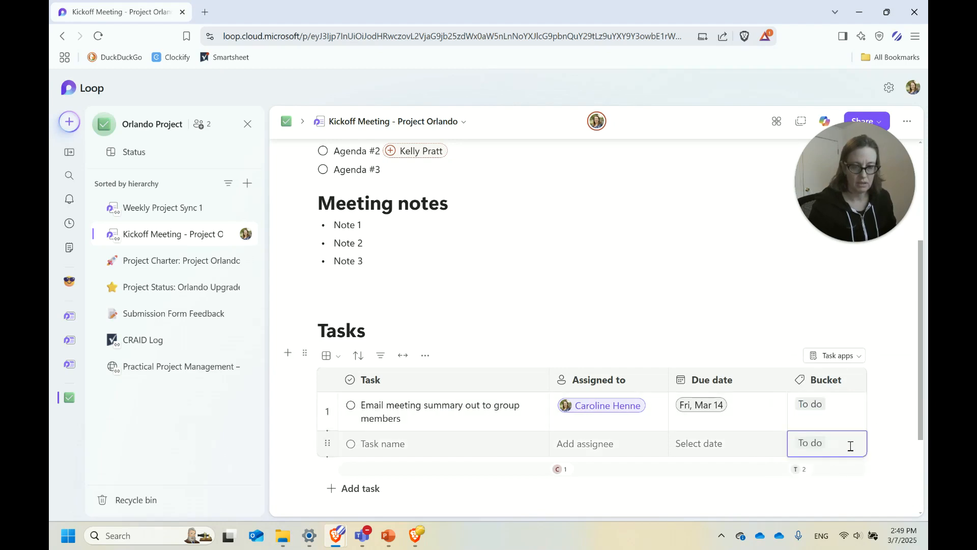
left_click(850, 446)
key("BackSpace")
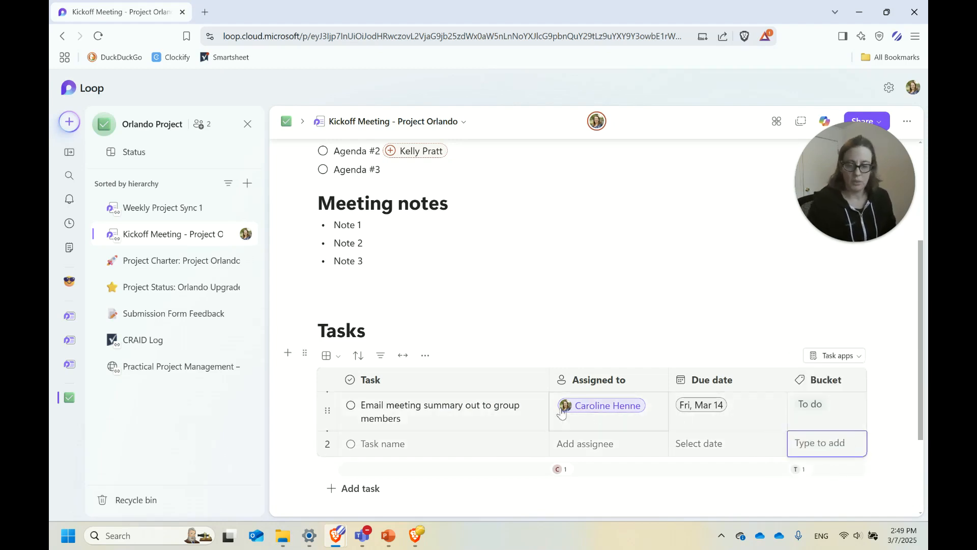
- Look at the task apps in which the Tasks list can be opened, without opening any of them
scroll(537, 310, "down", 1)
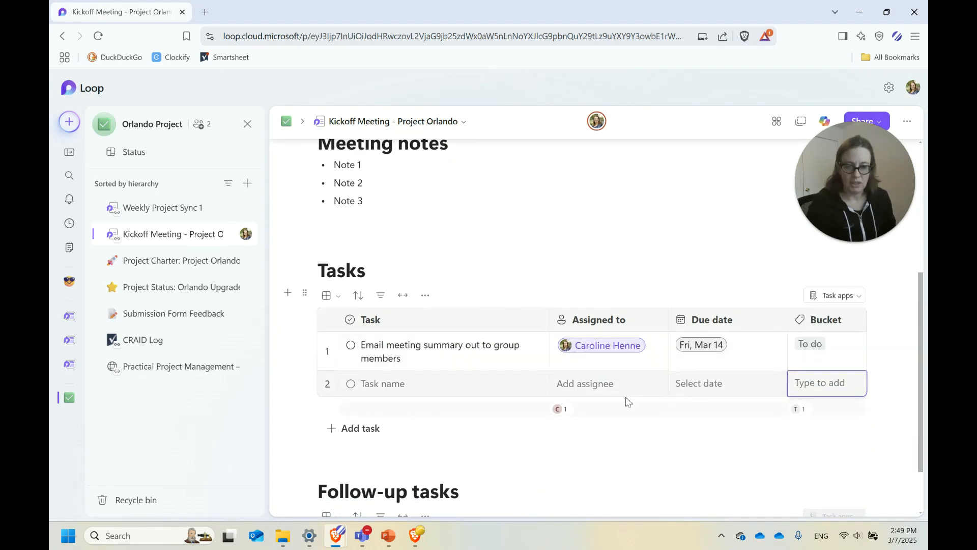
left_click(857, 300)
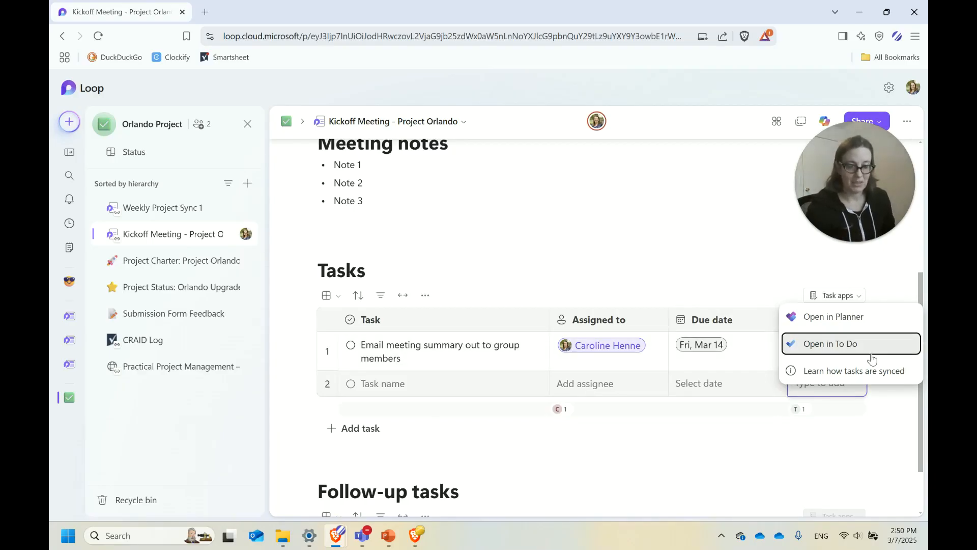
left_click(703, 241)
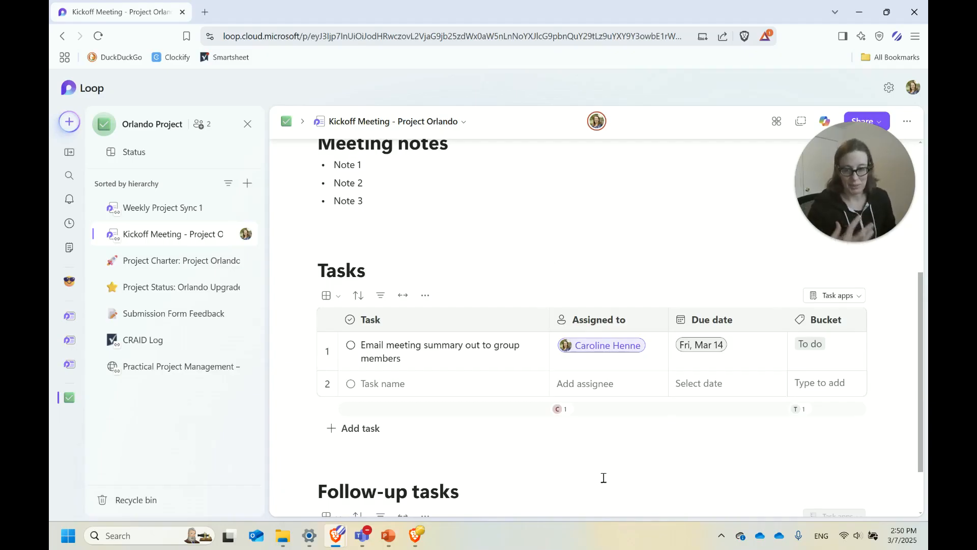
scroll(597, 449, "up", 1)
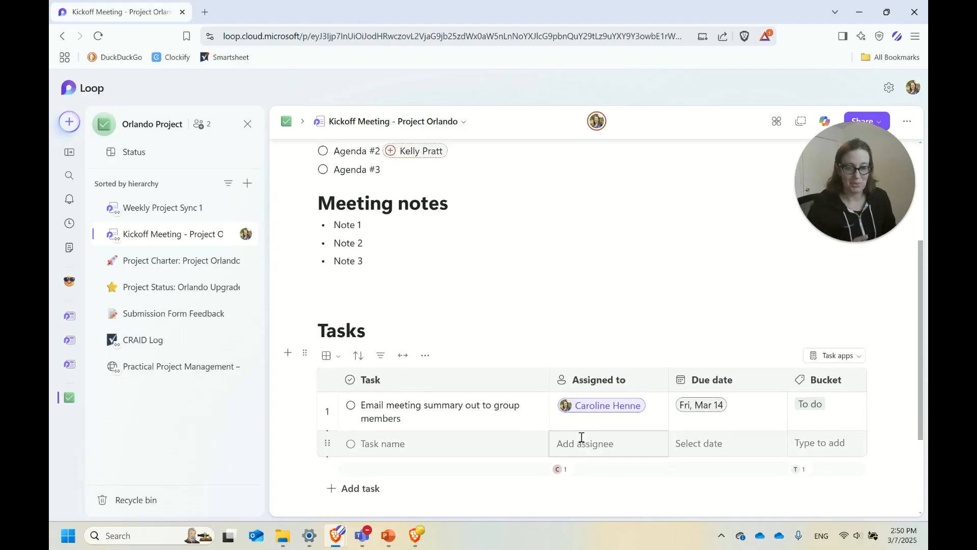
- Switch to Planner in Teams, show My Tasks and dismiss the tip about customizing columns
left_click(371, 544)
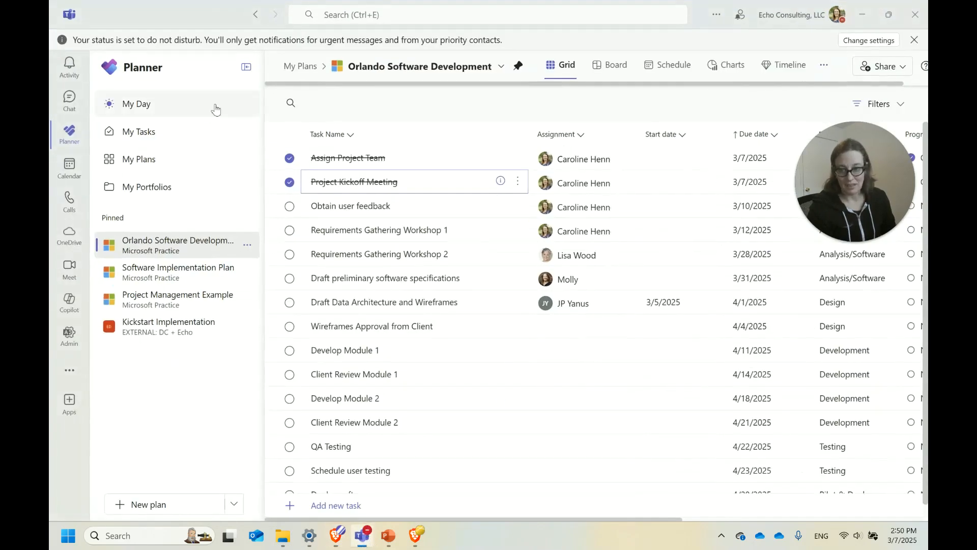
left_click(160, 134)
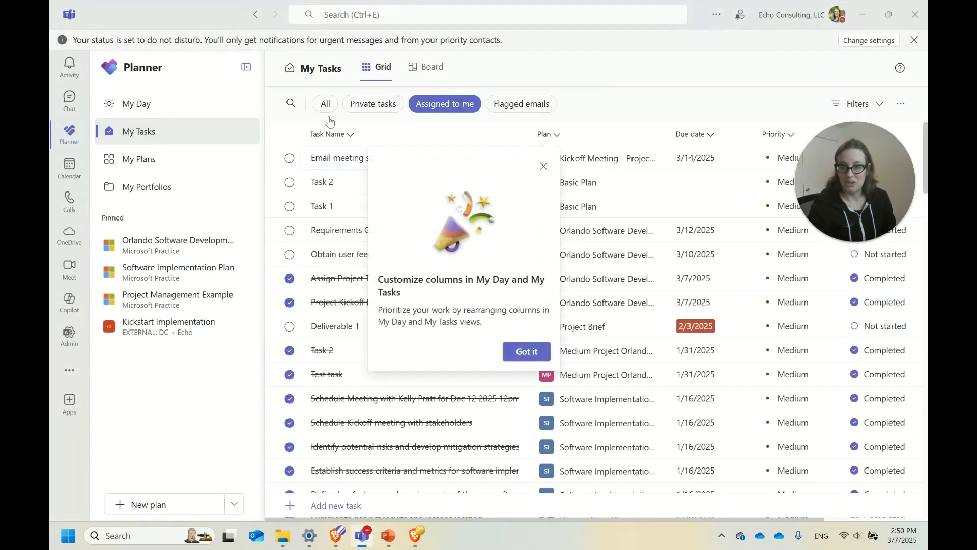
left_click(543, 166)
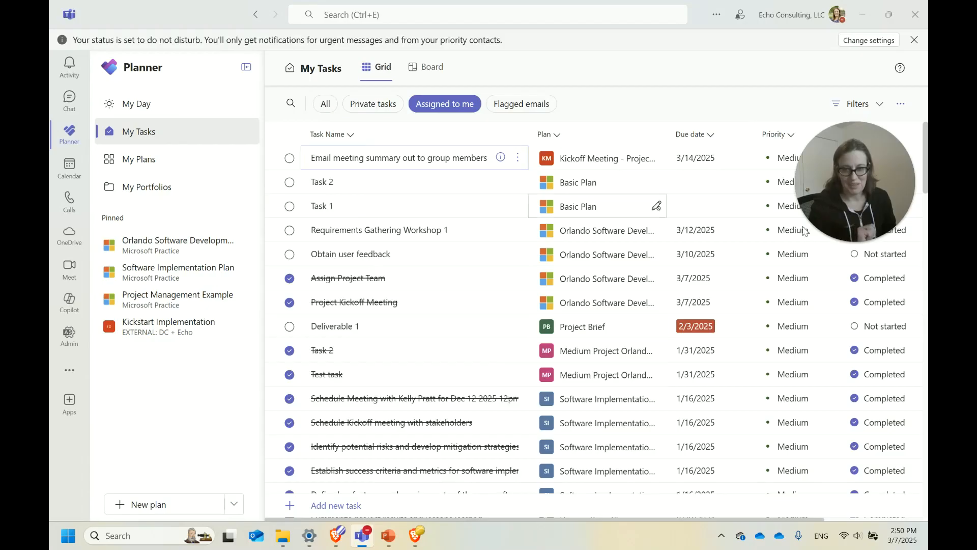
- Filter My Tasks to Not started and In progress tasks, and widen the Plan column to fit the full plan names
left_click(841, 108)
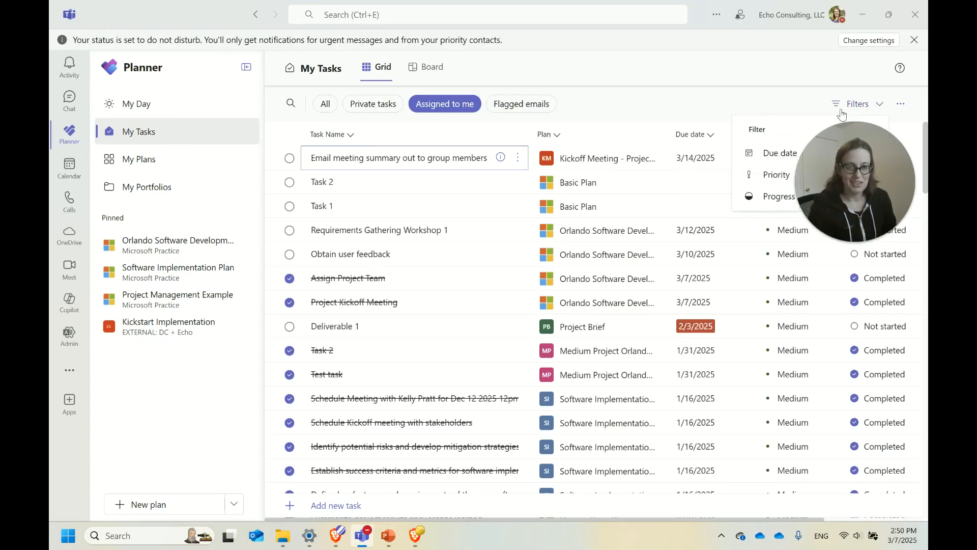
left_click(795, 154)
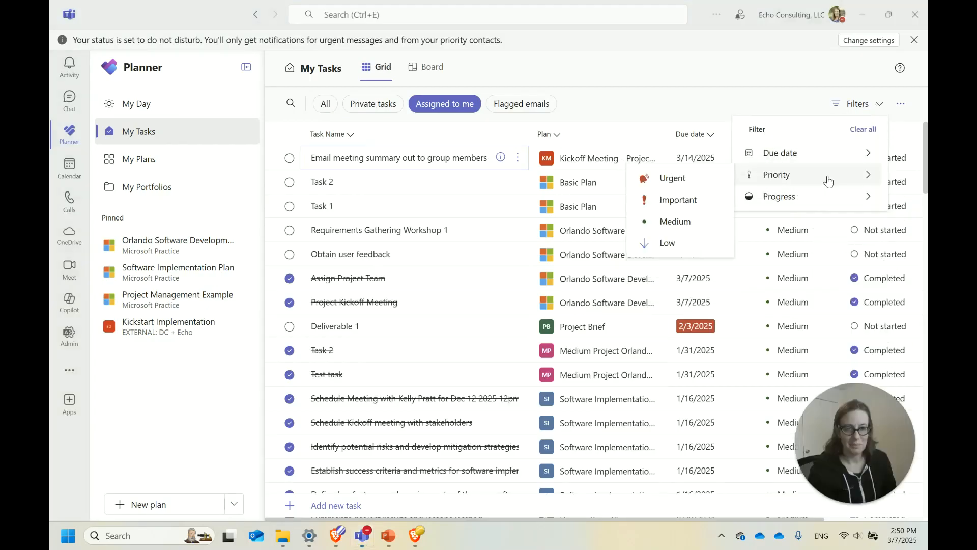
mouse_move(796, 198)
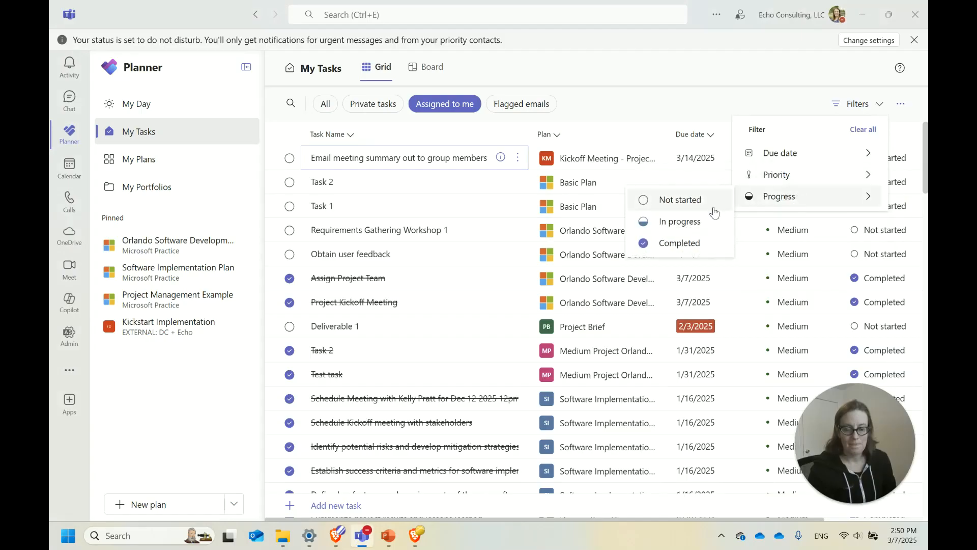
left_click(705, 200)
left_click(706, 222)
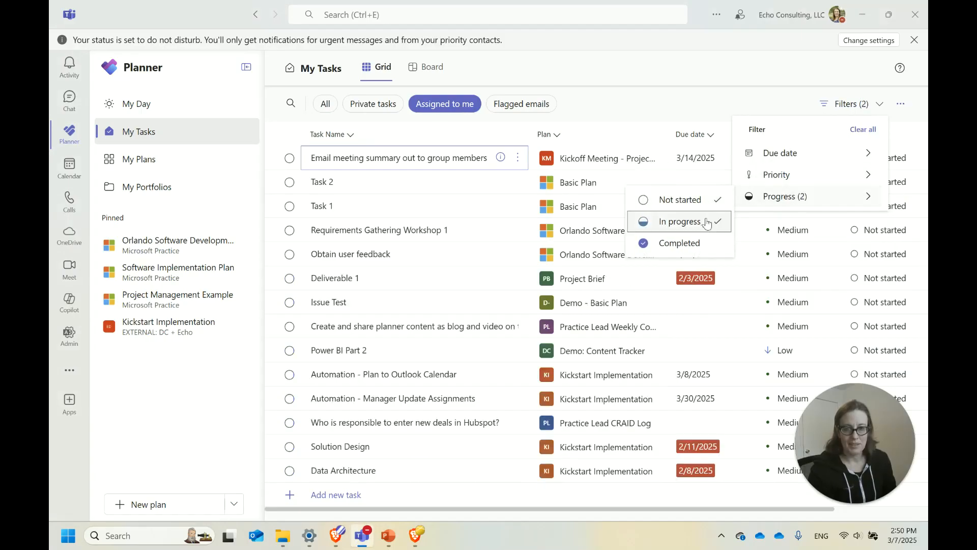
left_click(691, 94)
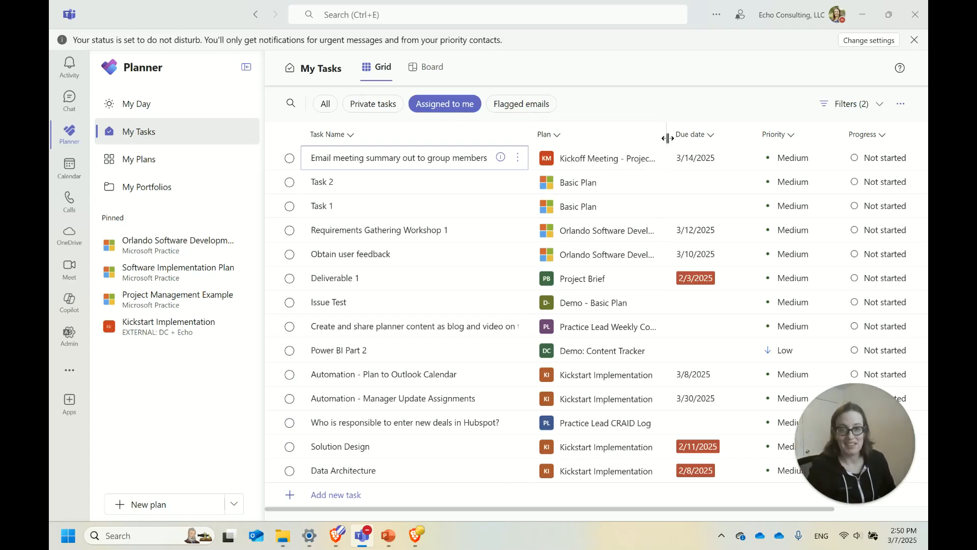
left_click_drag(668, 138, 738, 138)
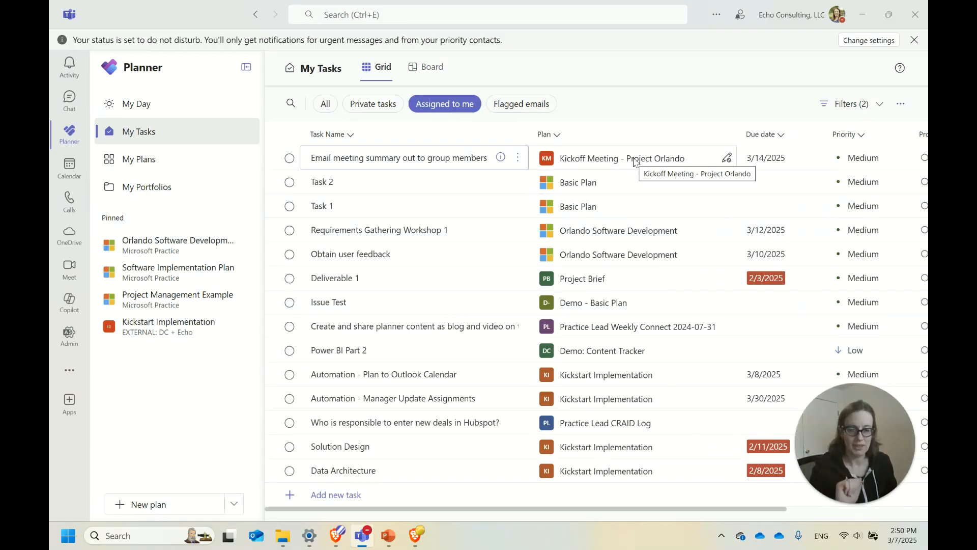
- Review the details of the "Email meeting summary out to group members" task, including its bucket, due date and attachments, and close them
left_click(518, 158)
left_click(555, 178)
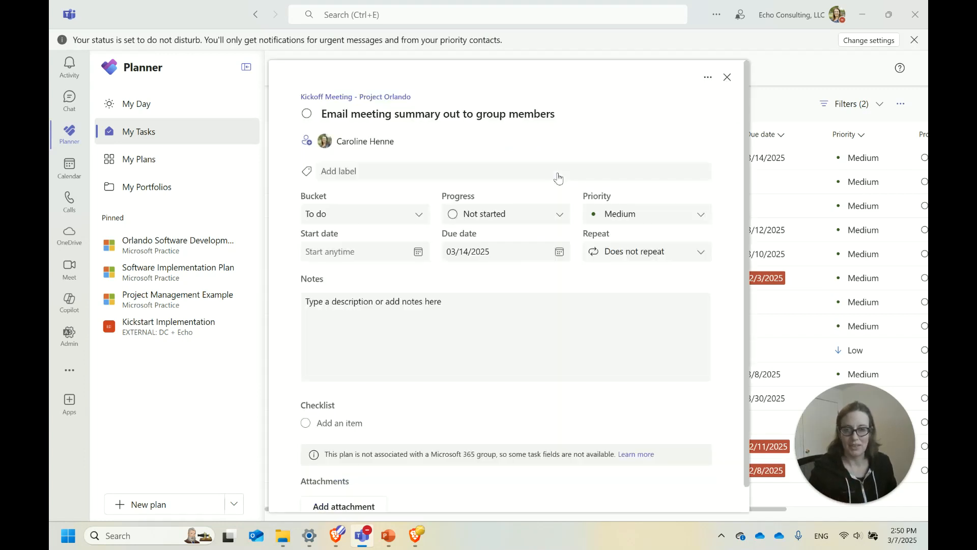
scroll(561, 337, "down", 1)
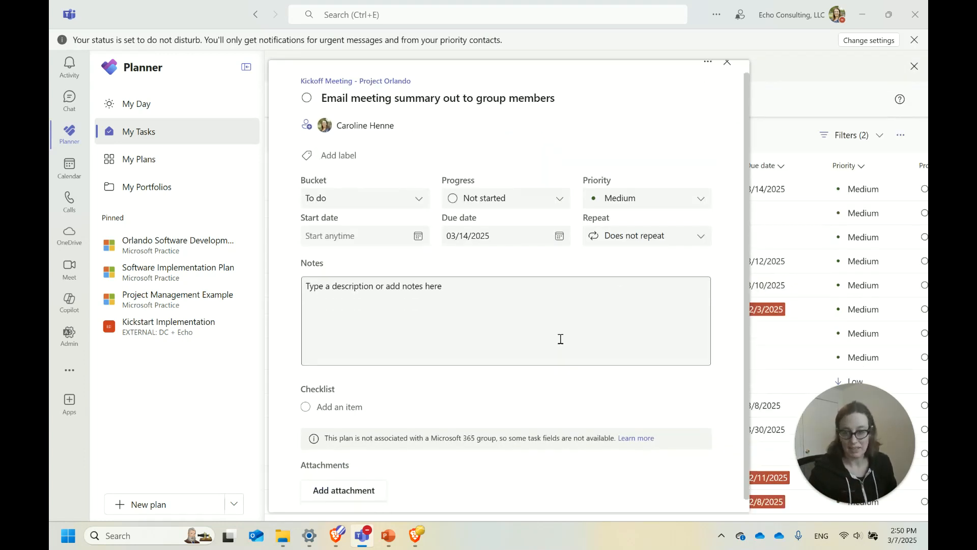
left_click(762, 83)
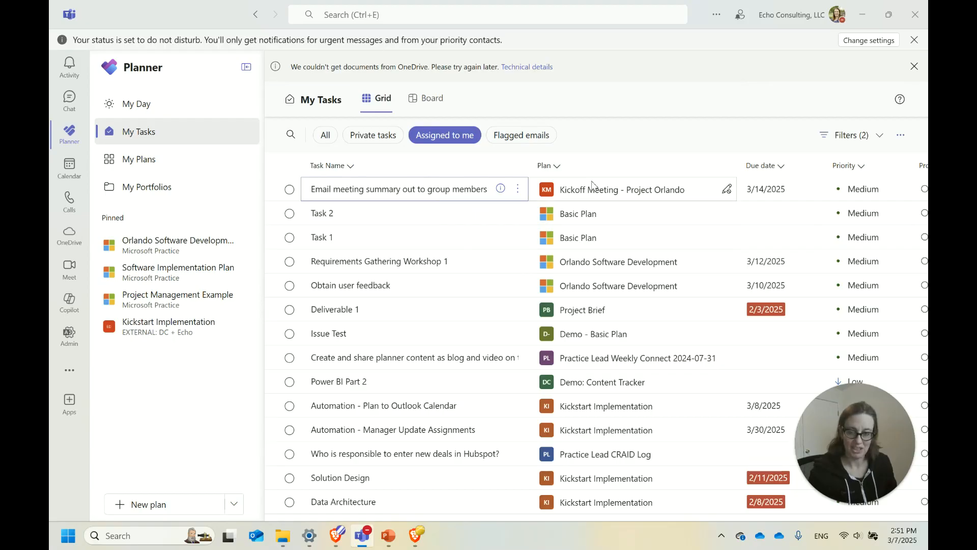
- Mark the "Email meeting summary out to group members" task complete and switch back to the Kickoff Meeting page in Loop
left_click(289, 189)
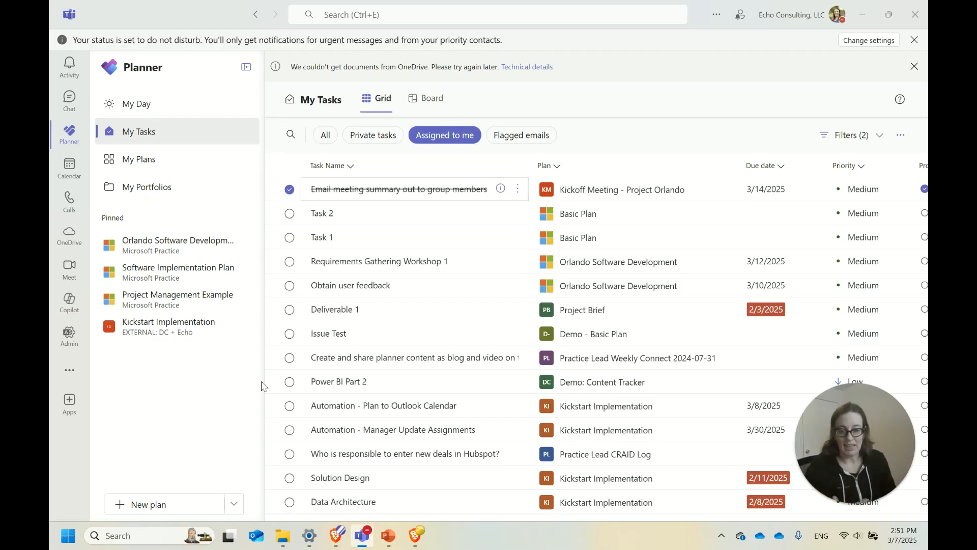
left_click(424, 542)
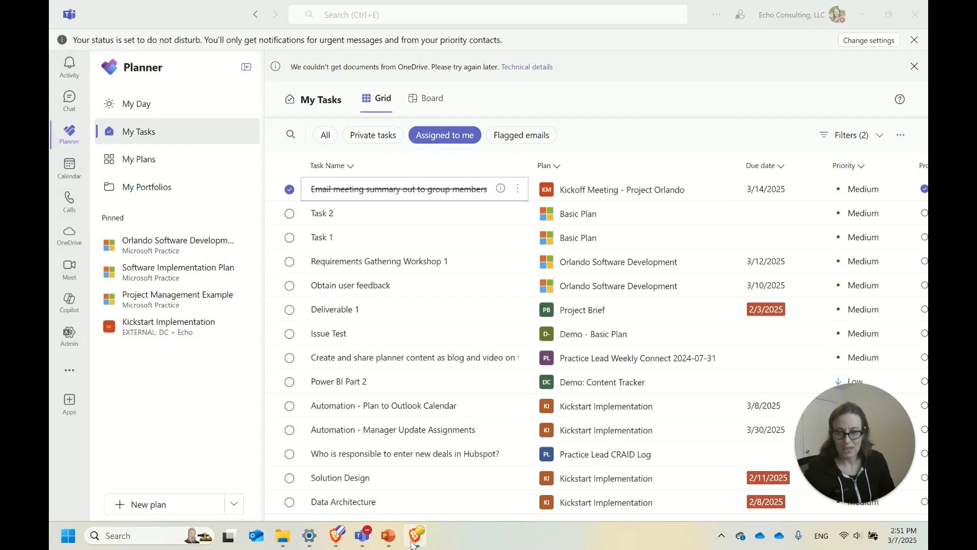
left_click(436, 481)
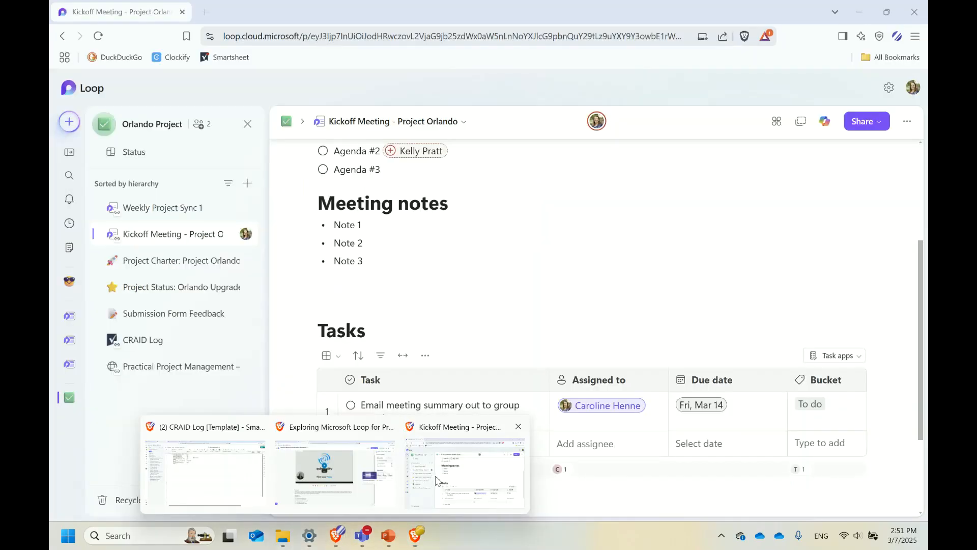
left_click(436, 480)
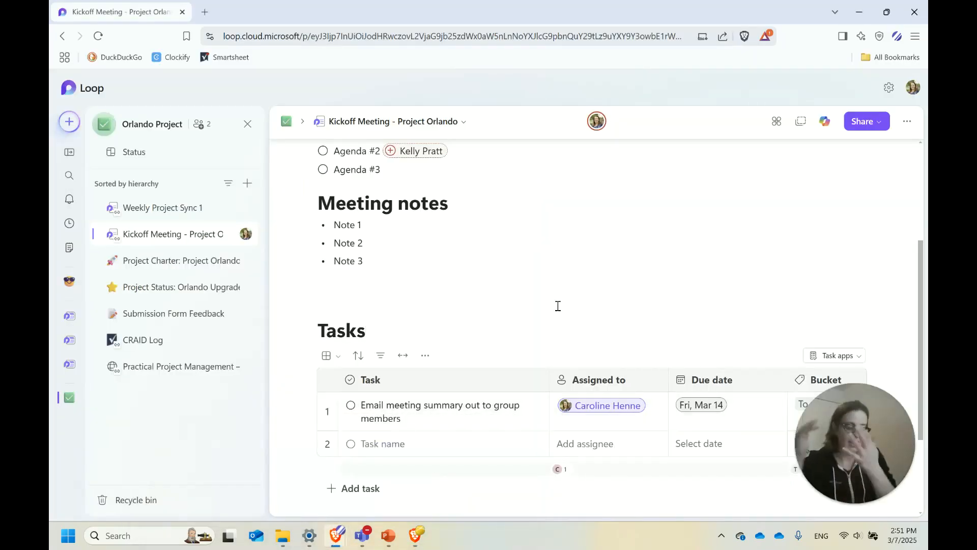